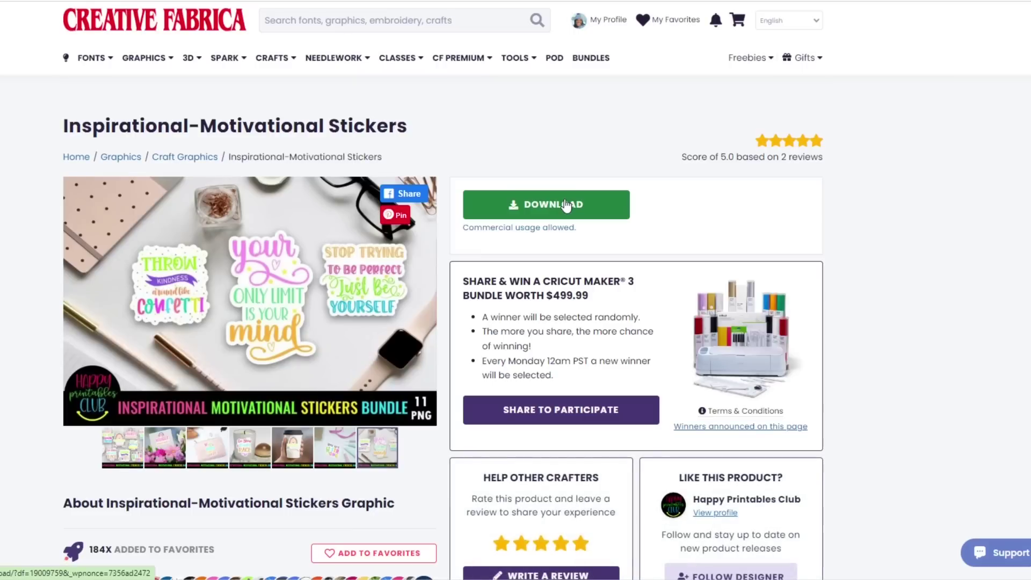
Download the Inspirational-Motivational Stickers bundle and return to the motivational stickers search results.
click(565, 205)
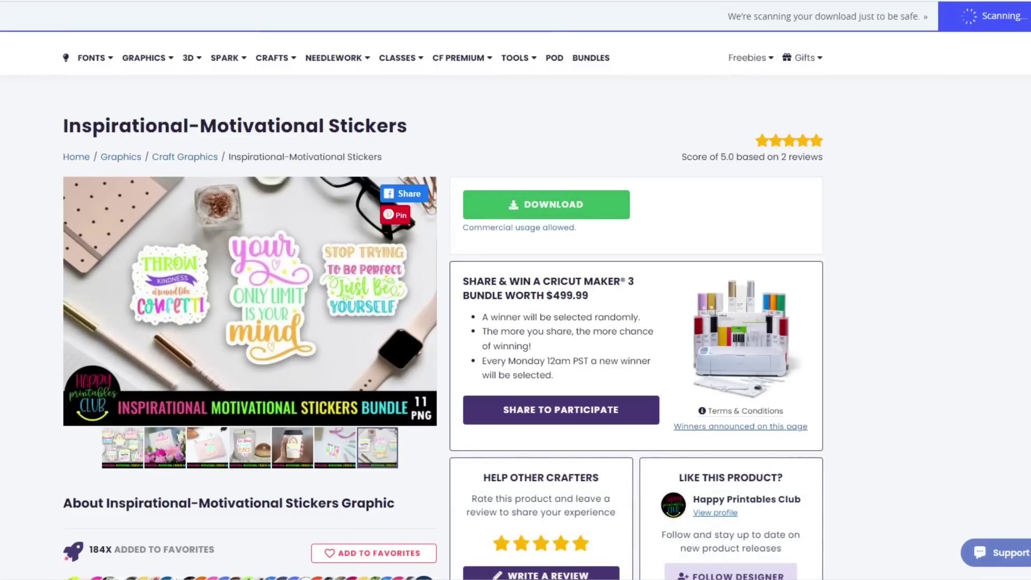
key(alt+Left)
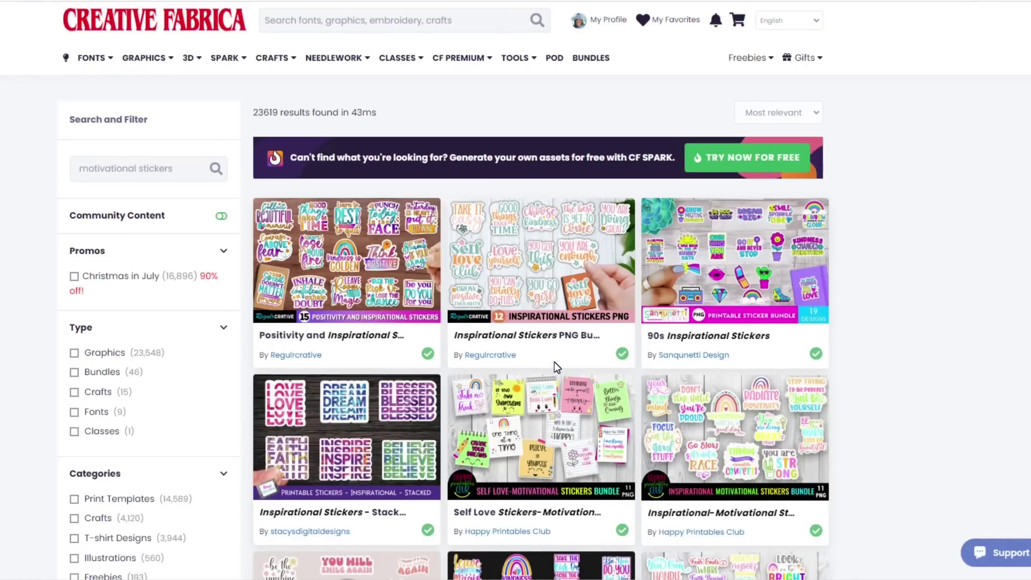
Browse the motivational stickers results and download the Self Love Stickers-Motivational Stickers bundle by Happy Printables Club.
scroll(554, 362, down, 3)
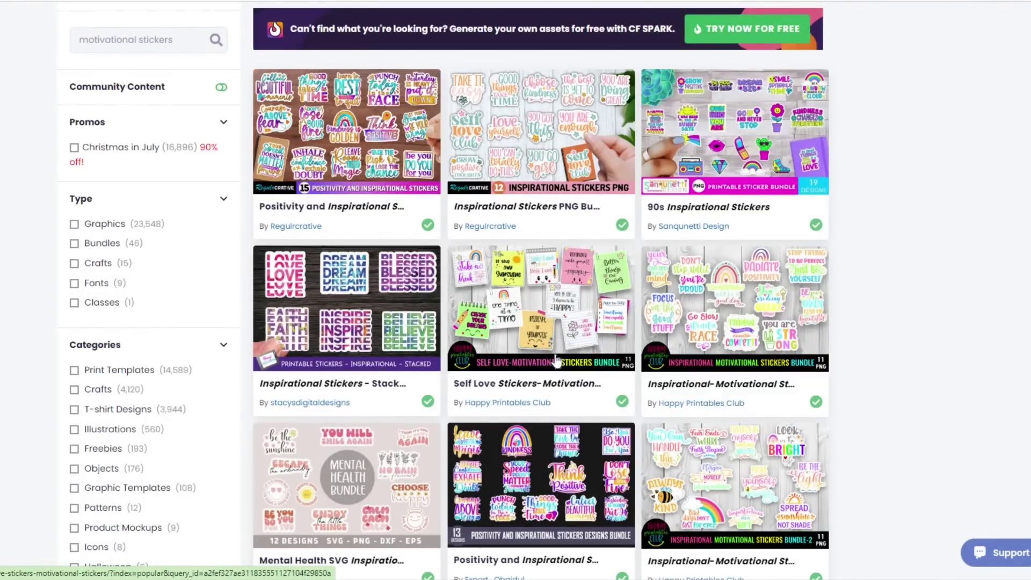
scroll(556, 362, down, 5)
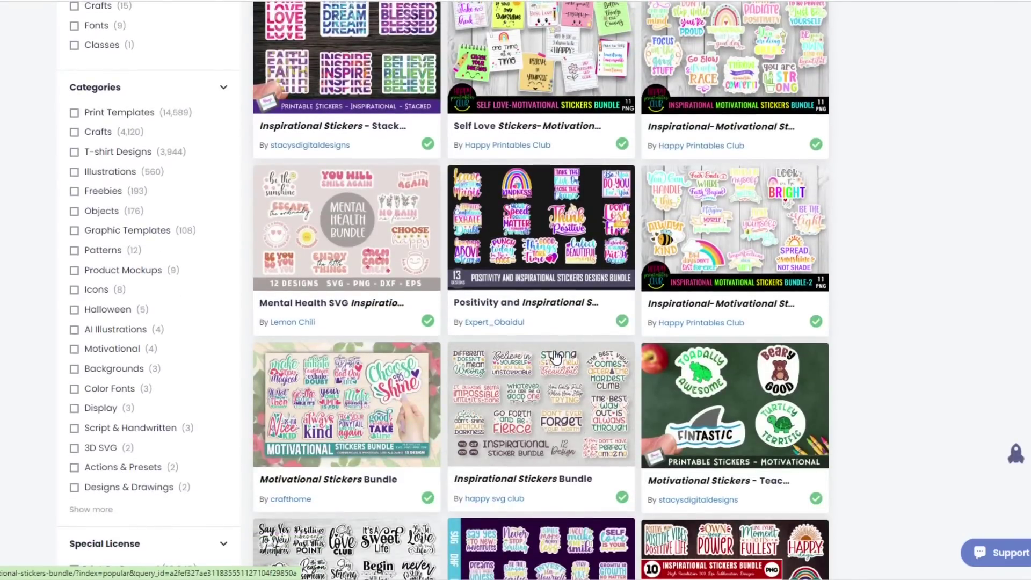
scroll(556, 359, down, 2)
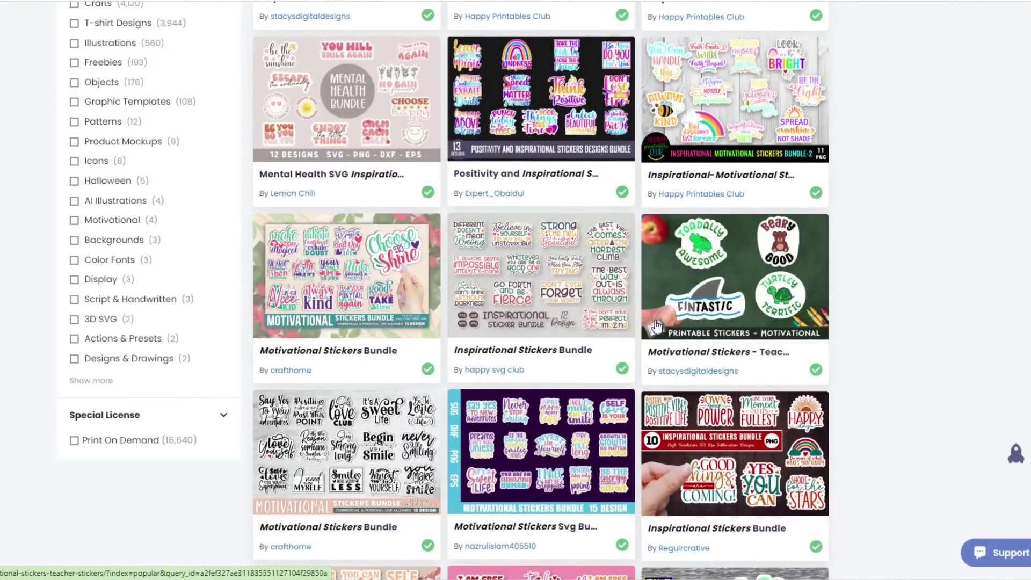
scroll(655, 325, down, 3)
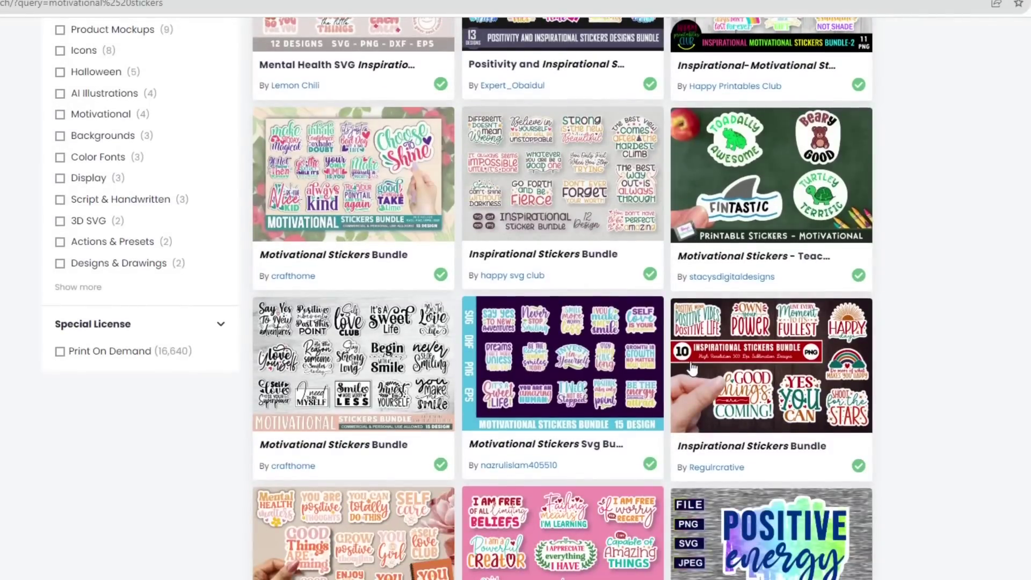
scroll(692, 370, down, 3)
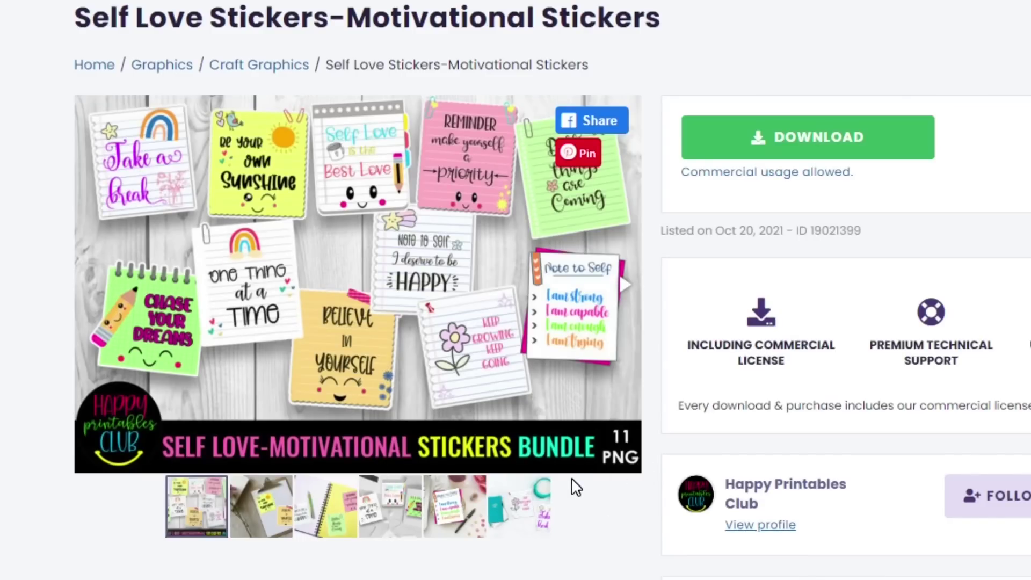
click(830, 141)
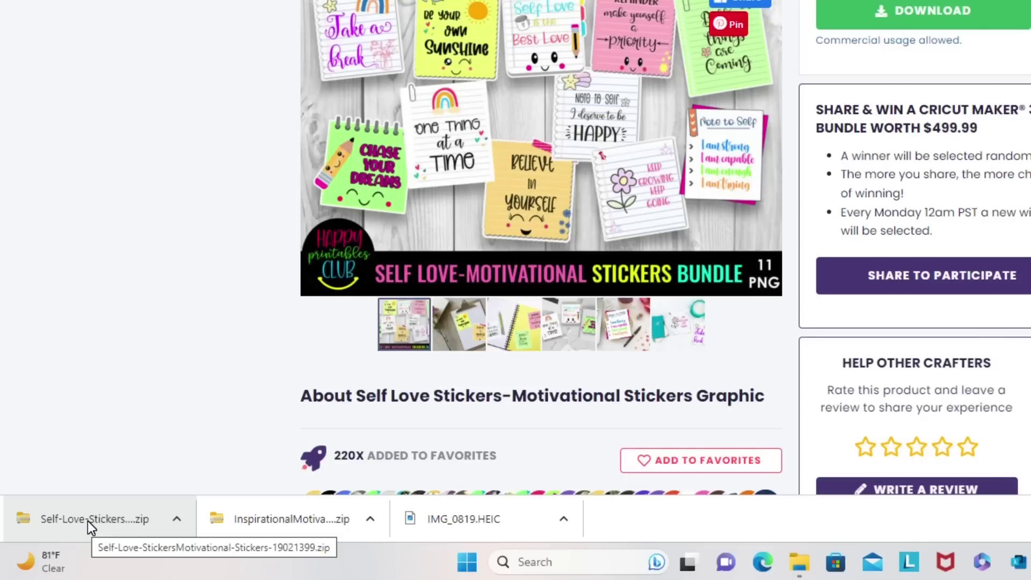
Open the downloaded Self-Love Stickers zip, start extracting all files, and browse to Documents > Creative Fabrica Files for the destination.
click(89, 520)
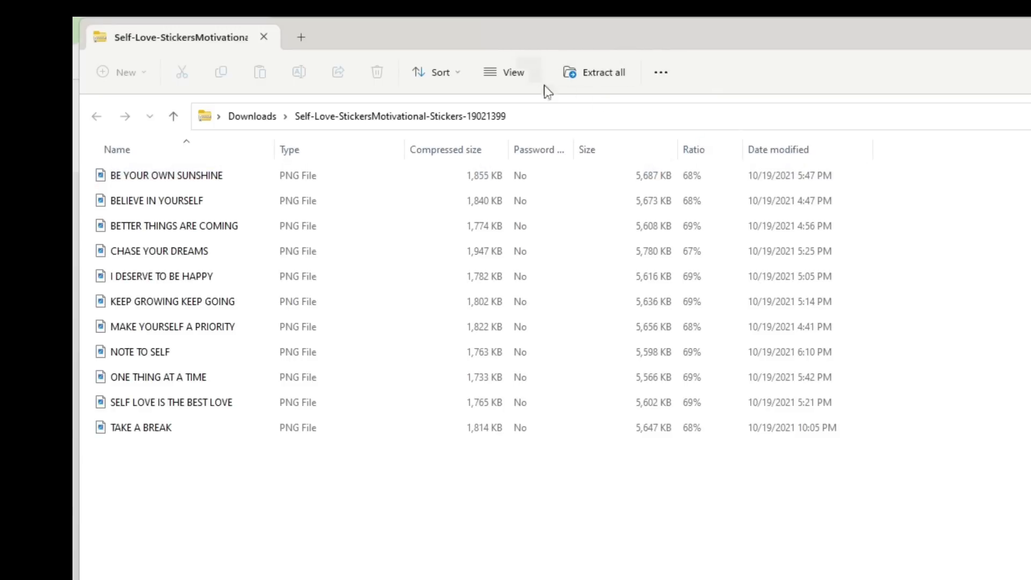
click(597, 75)
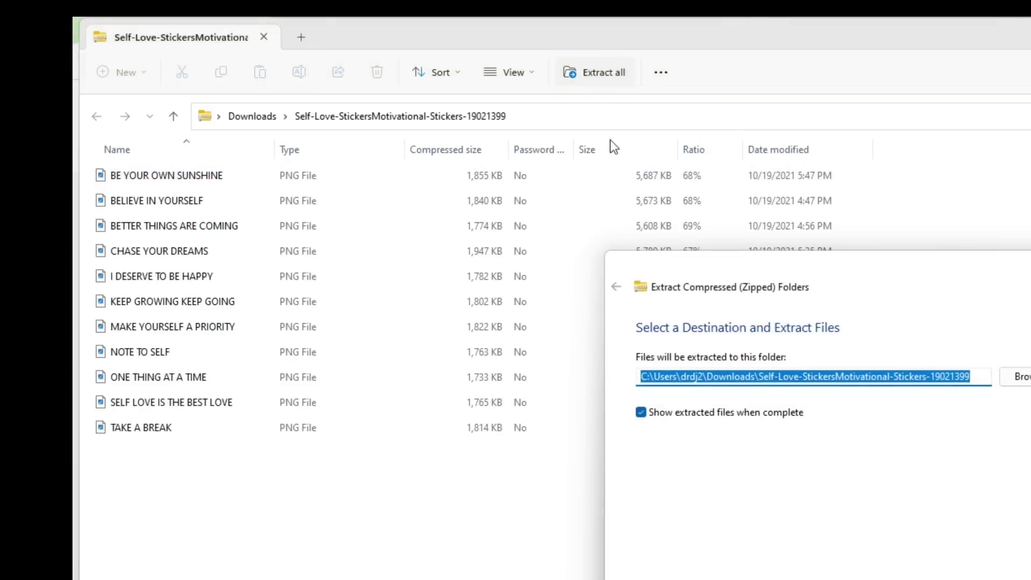
click(1022, 376)
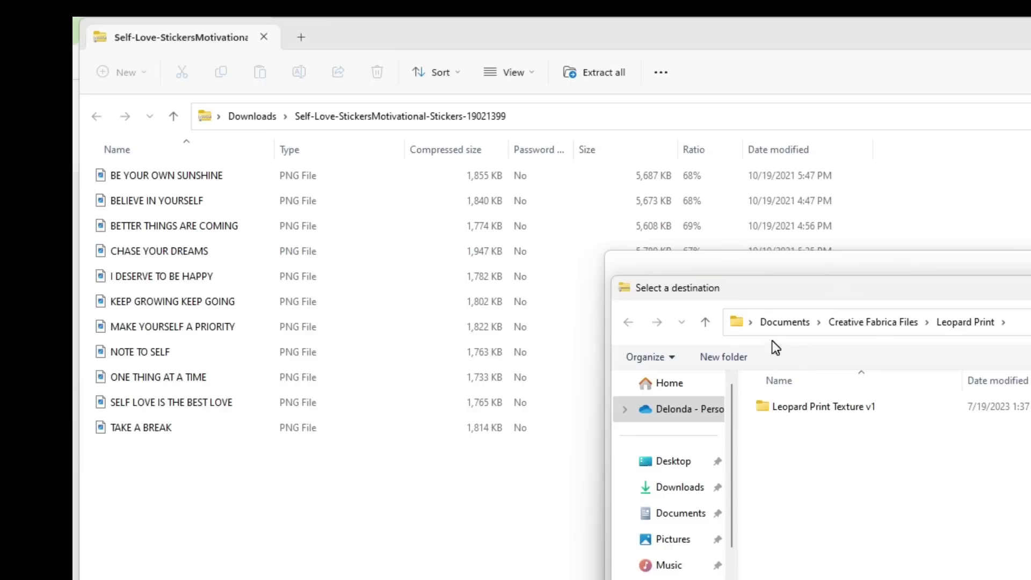
click(881, 323)
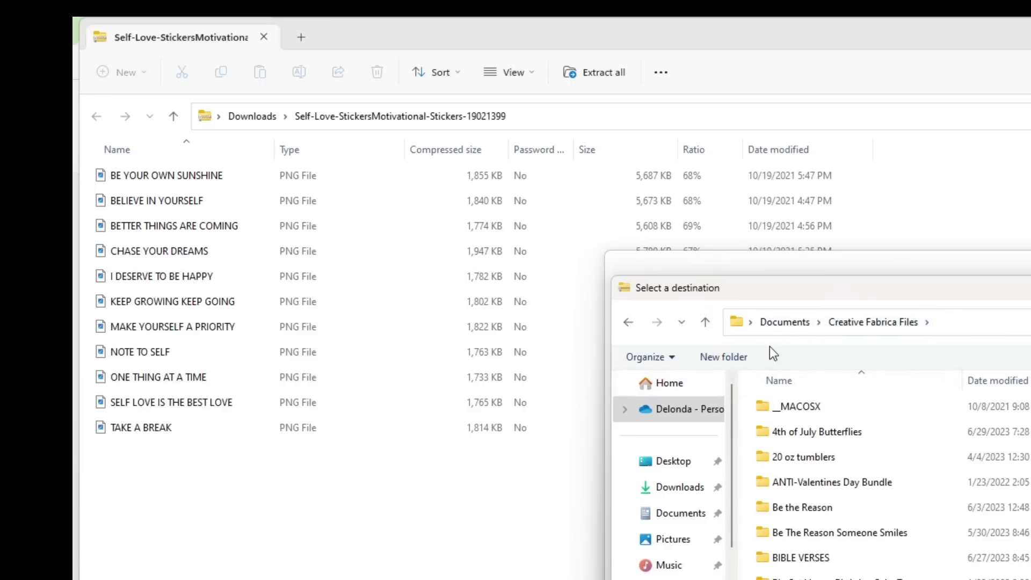
Create a new folder named "Self-Love Stickers Motivational Bundle" inside Creative Fabrica Files.
click(738, 357)
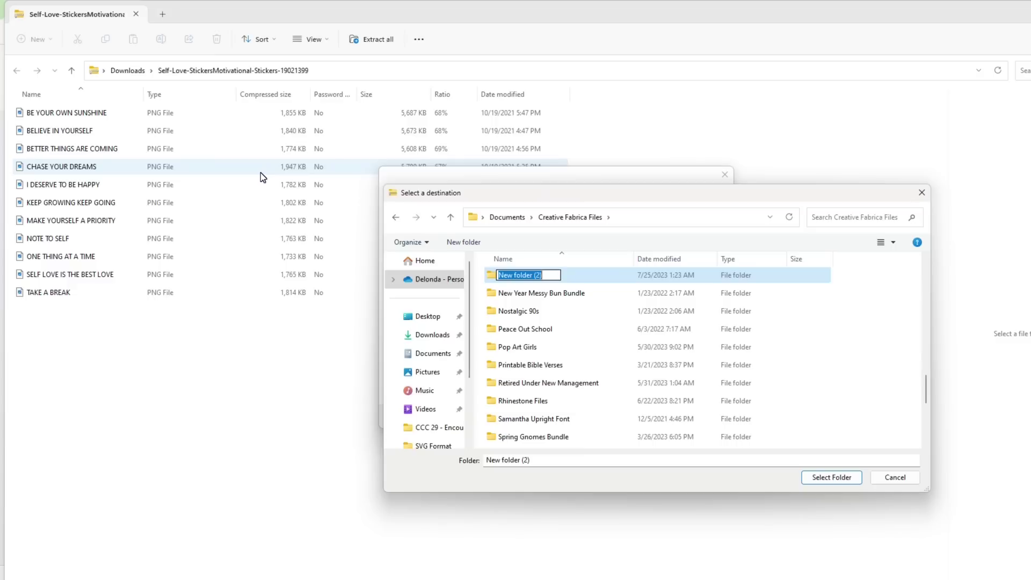
text(Self)
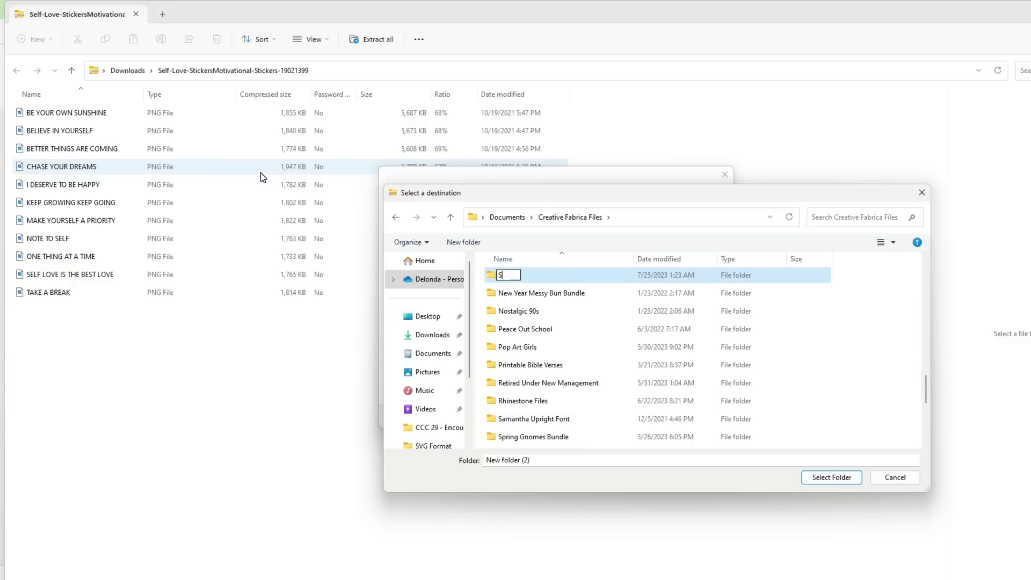
text(-)
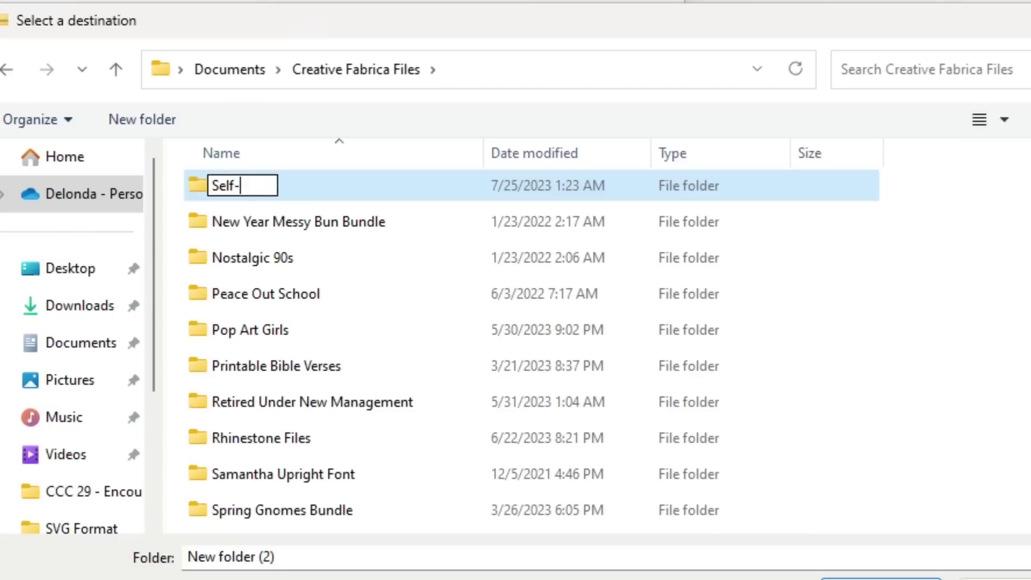
text(Love )
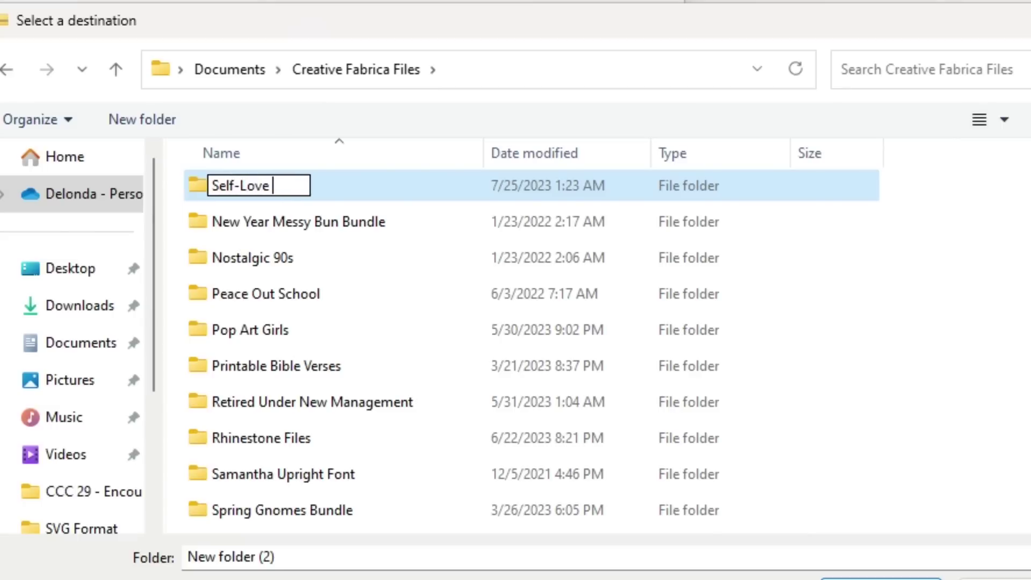
text(Stickers )
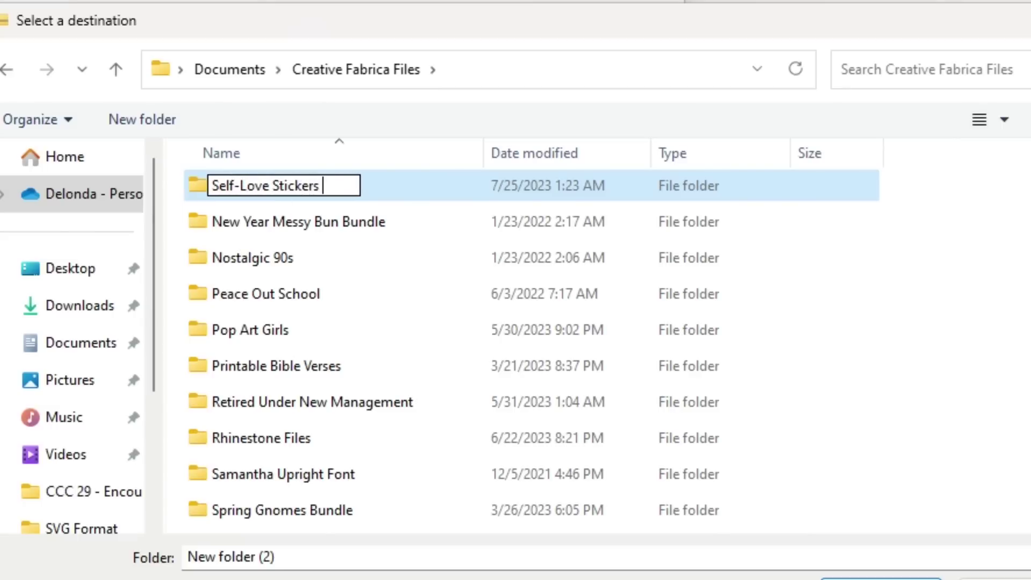
text(Motivational )
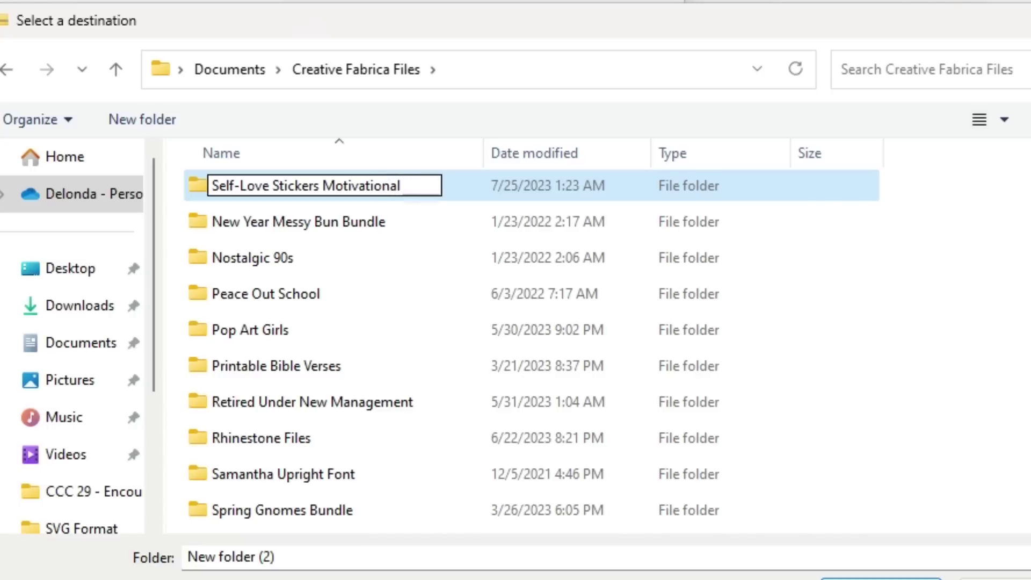
text(Bundle)
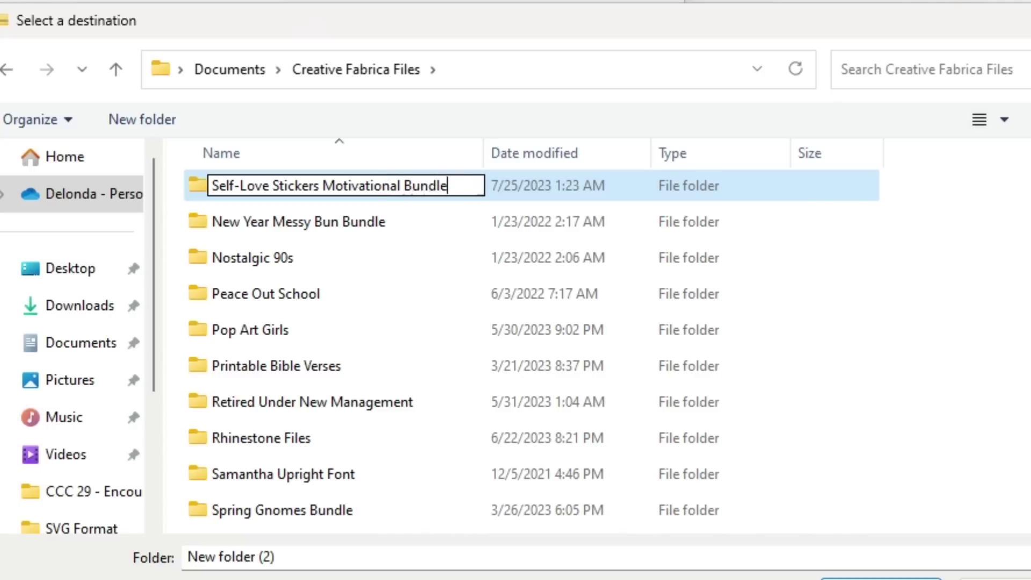
click(237, 237)
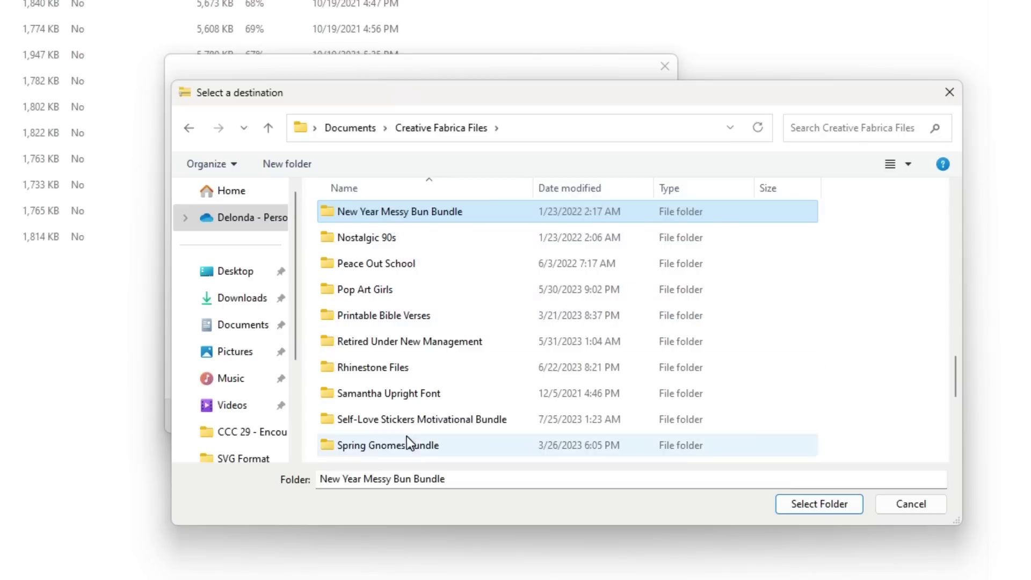
Choose the Self-Love Stickers Motivational Bundle folder as the destination and extract the files into it.
click(411, 420)
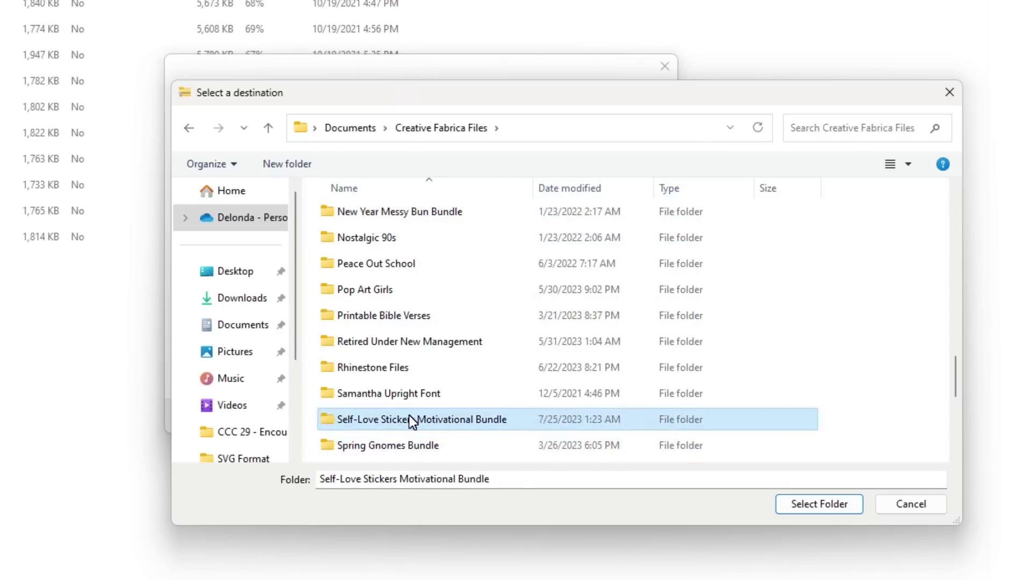
click(823, 507)
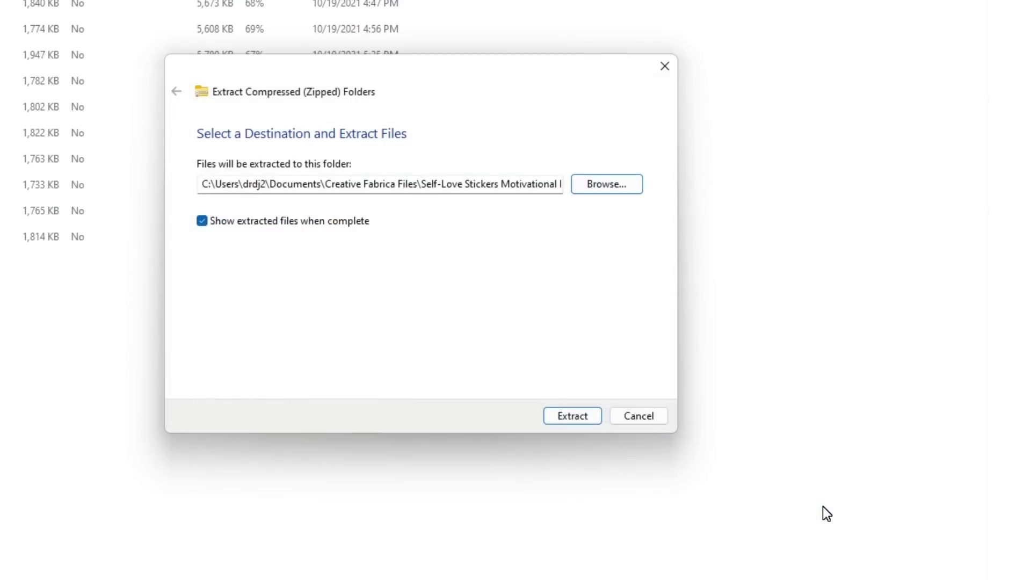
click(583, 418)
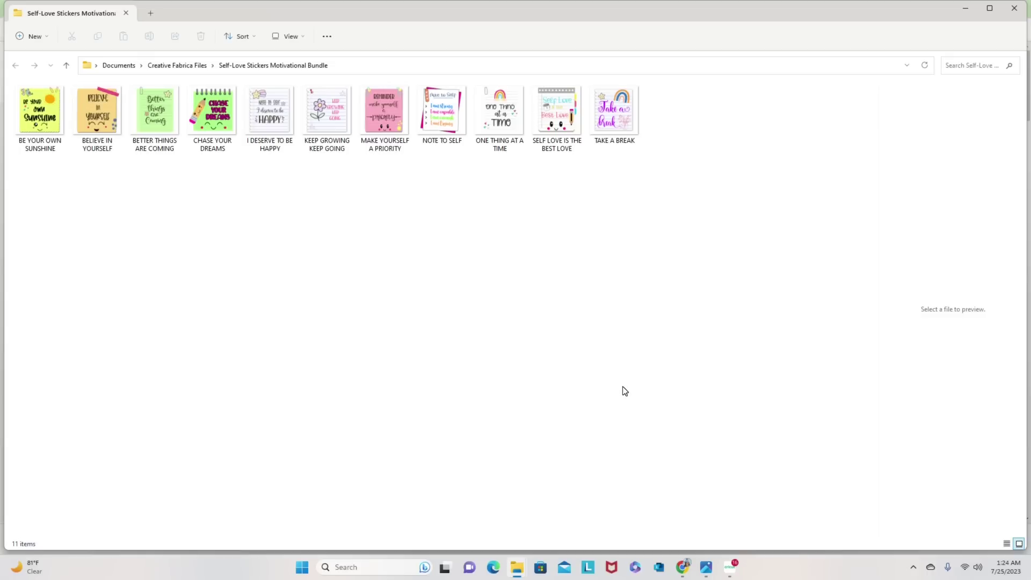
Close both Self-Love Stickers file windows and open the downloaded InspirationalMotivational-Stickers zip.
click(1017, 9)
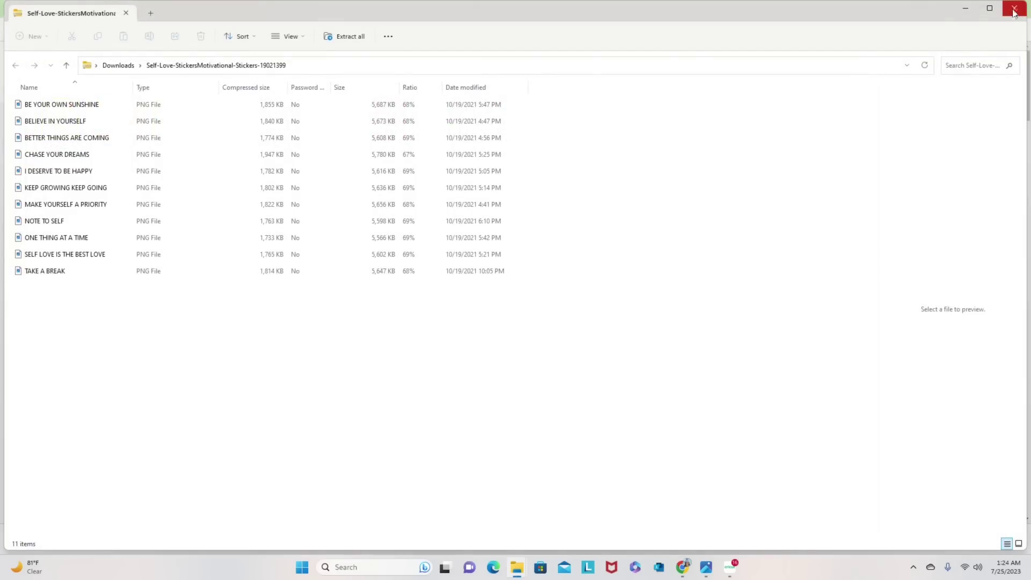
click(1014, 9)
click(163, 542)
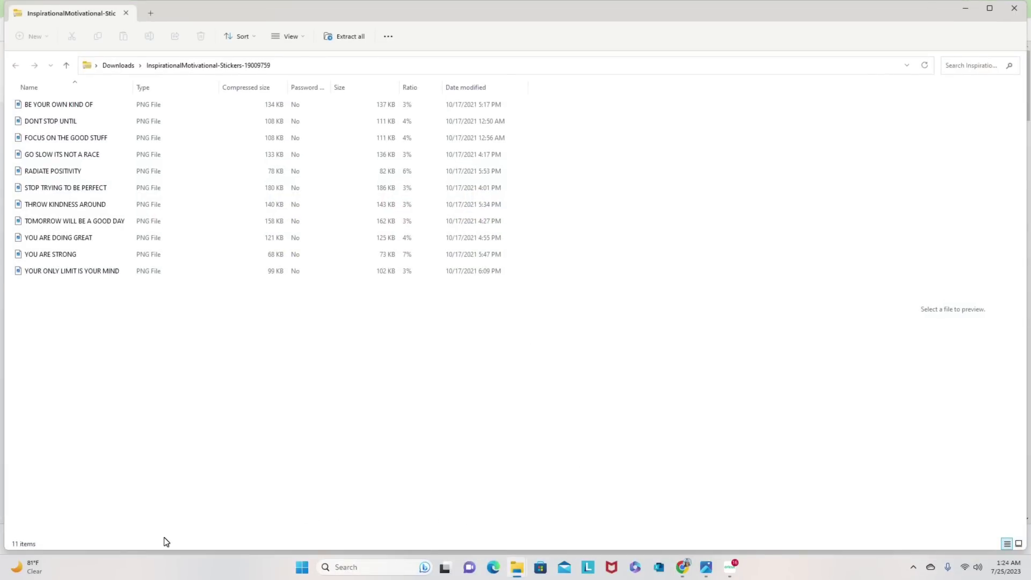
Start extracting all the Inspirational Motivational sticker files and browse to Creative Fabrica Files for the destination.
click(351, 39)
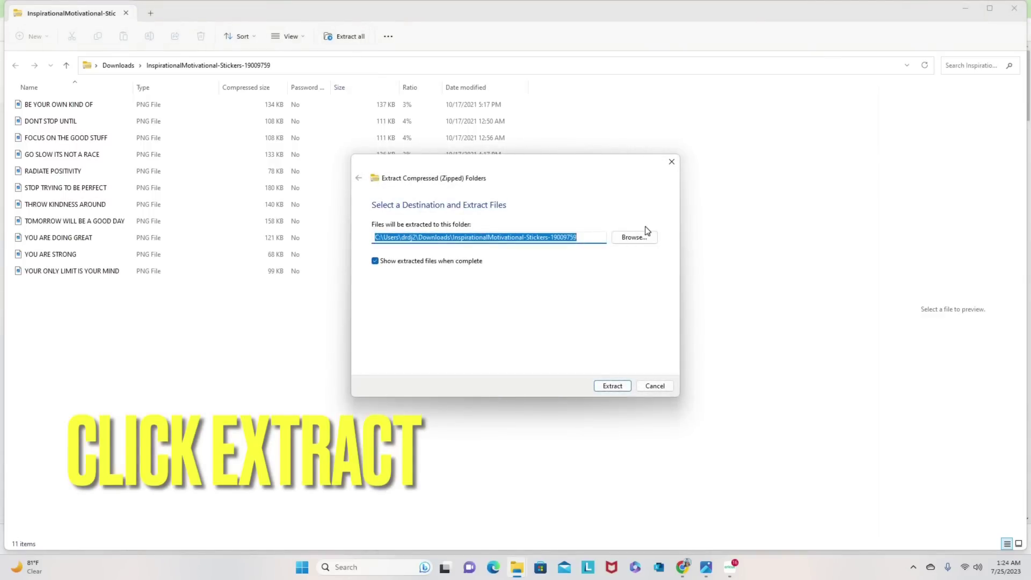
click(632, 238)
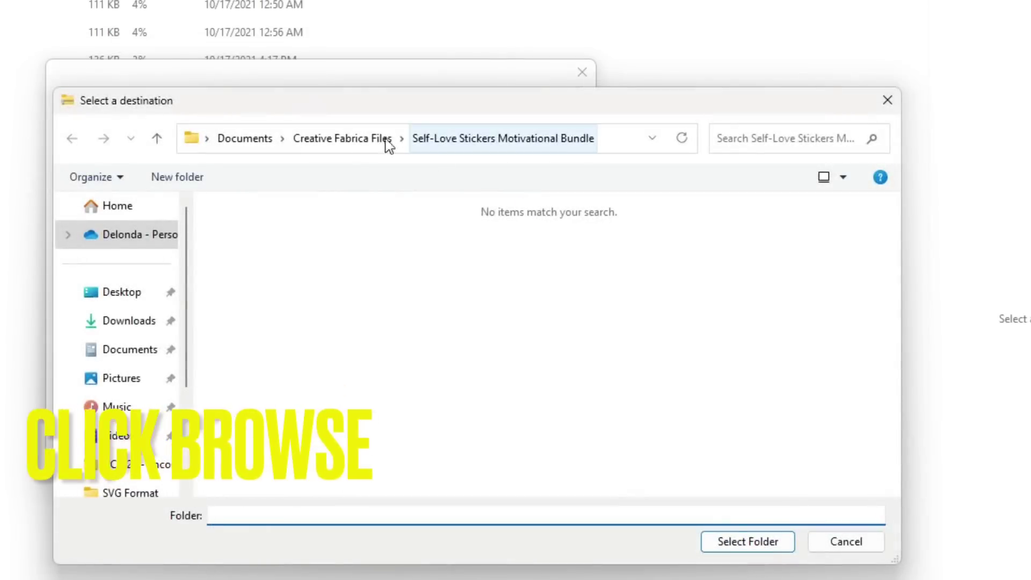
click(323, 141)
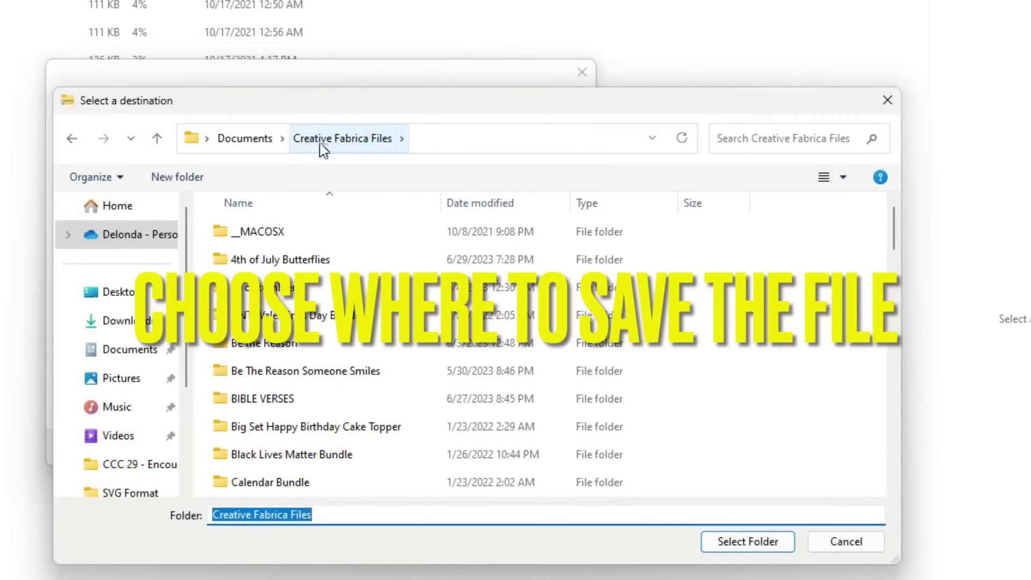
Create a new folder named "Inspirational Motivational Stickers" inside Creative Fabrica Files.
click(186, 181)
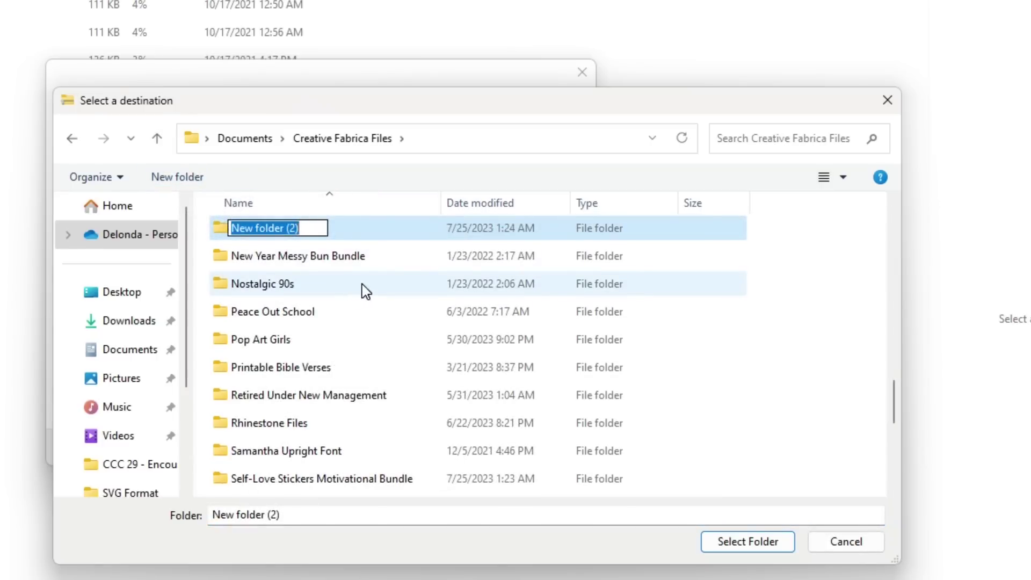
text(Insp)
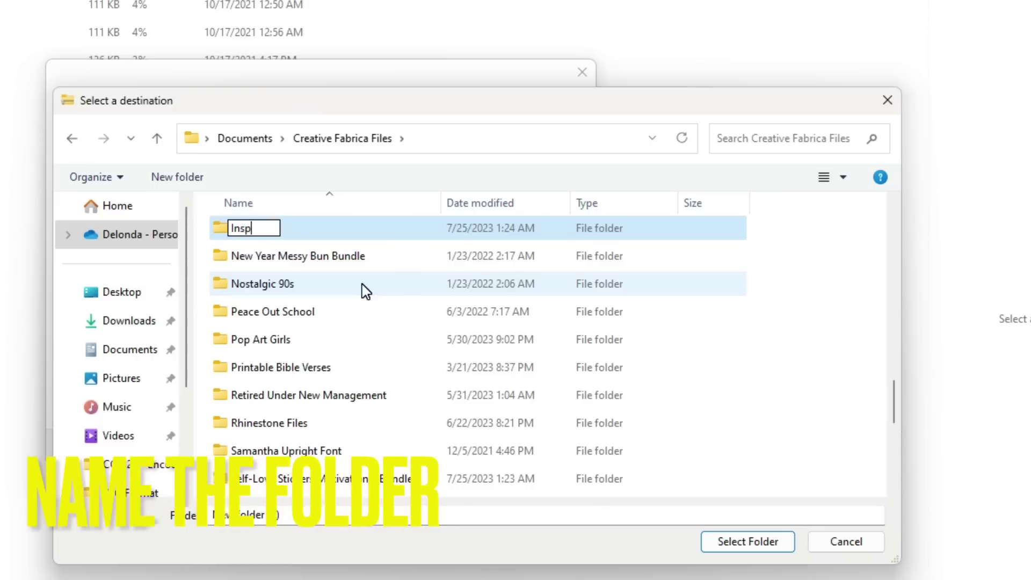
text(irational)
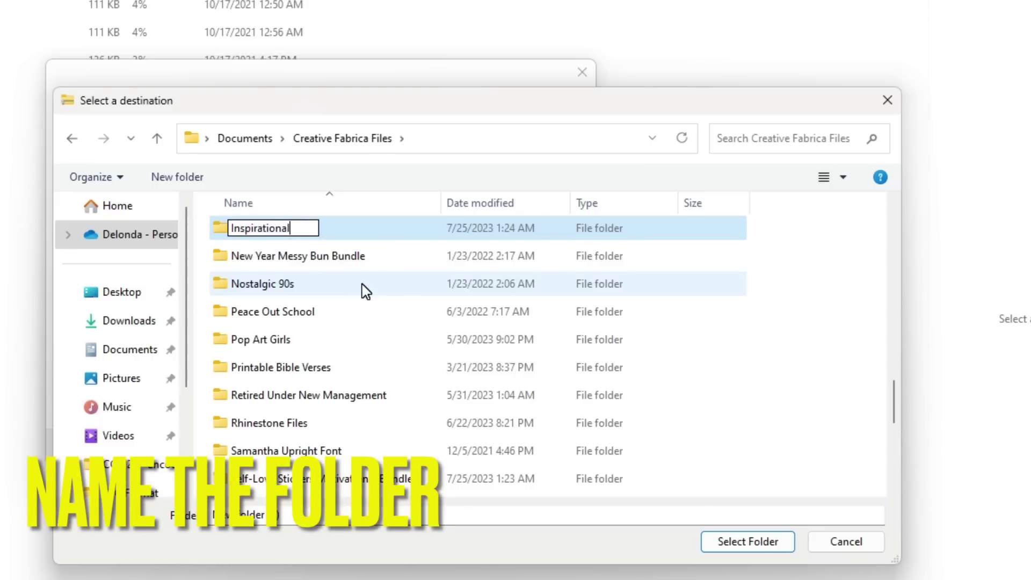
text( Motivatio)
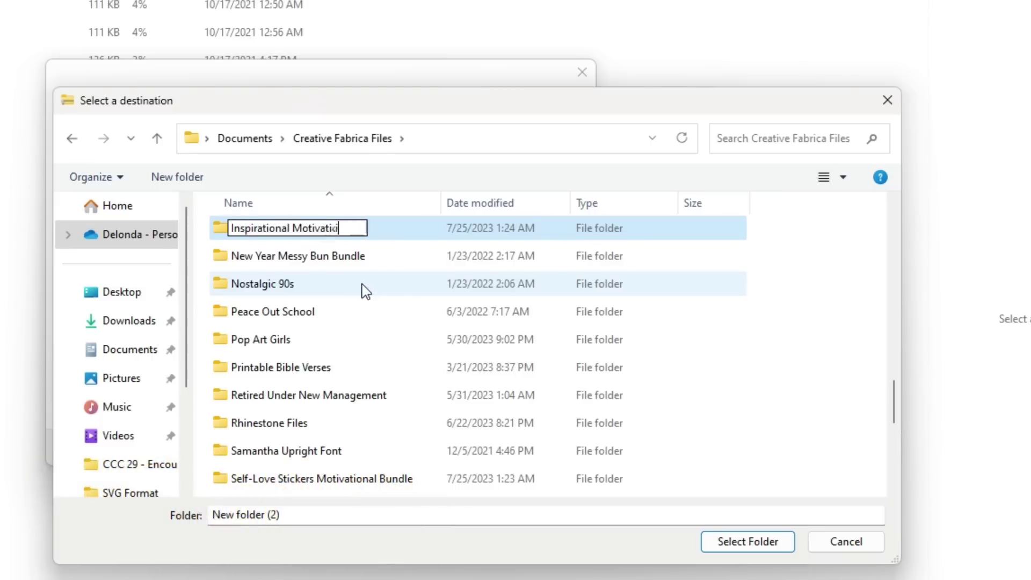
text(nal Stickers)
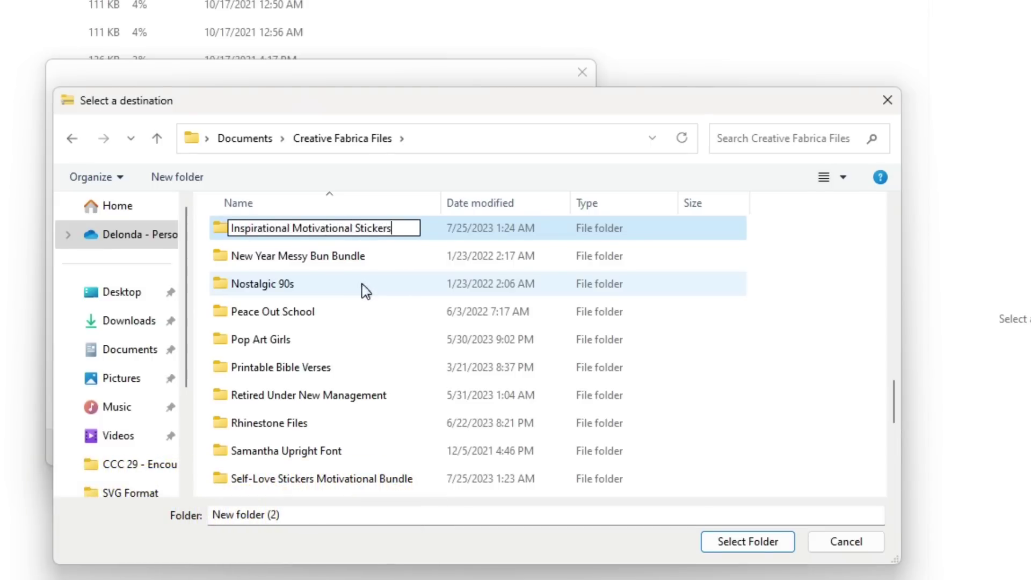
click(322, 263)
Extract the sticker files into the Inspirational Motivational Stickers folder and close both file windows.
scroll(300, 350, up, 3)
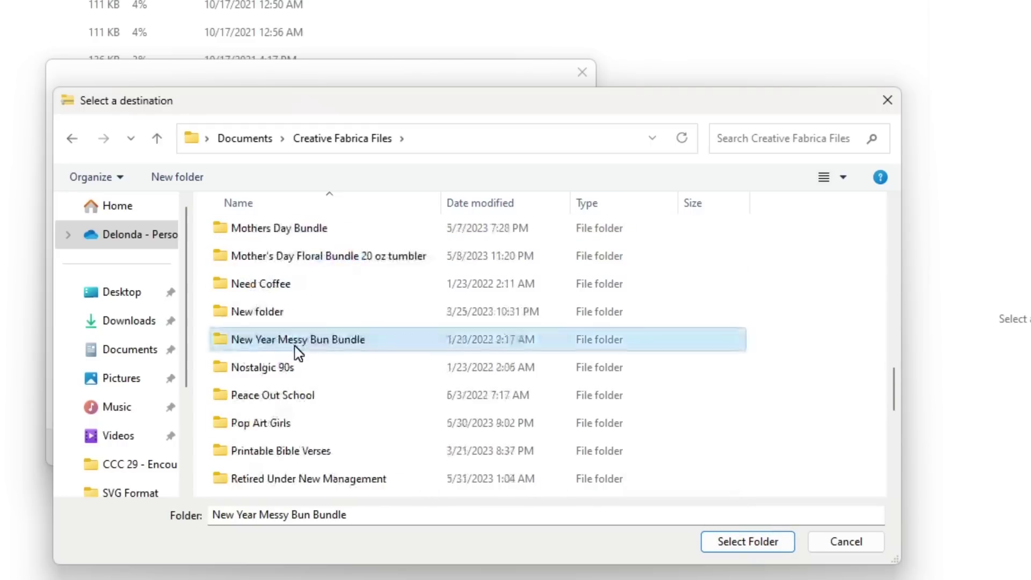
scroll(298, 353, up, 2)
click(288, 359)
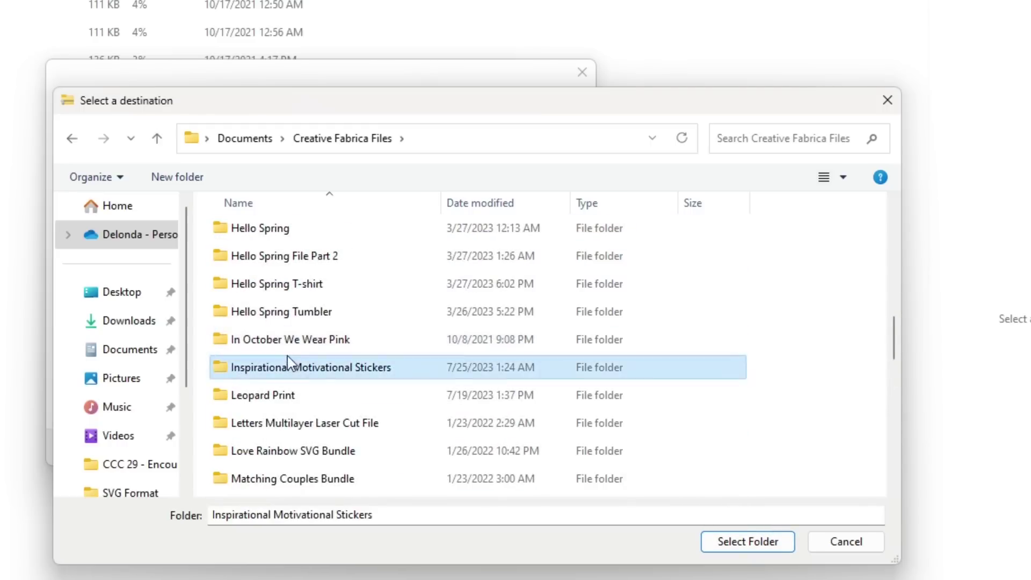
click(733, 541)
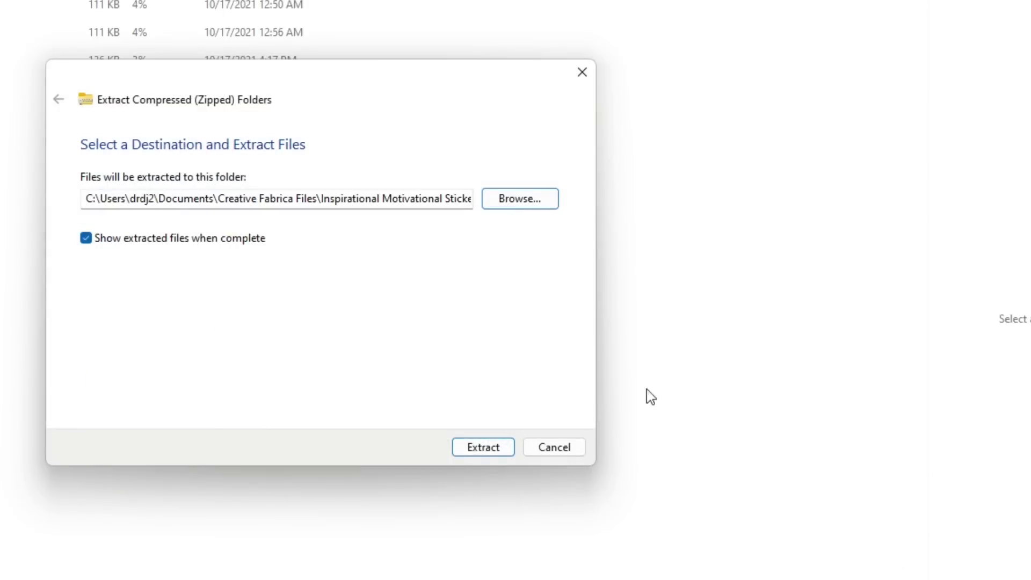
click(473, 450)
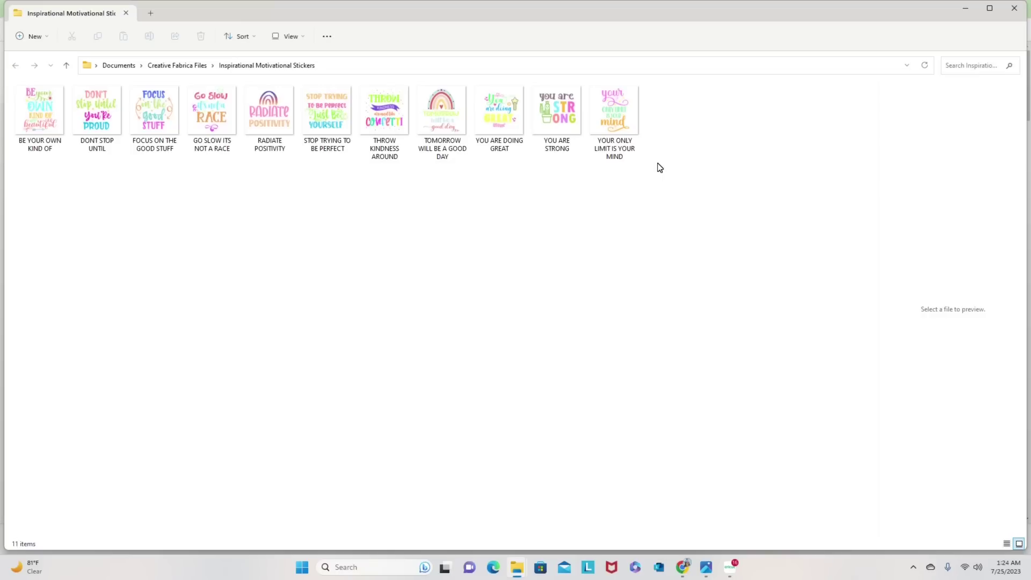
click(1015, 8)
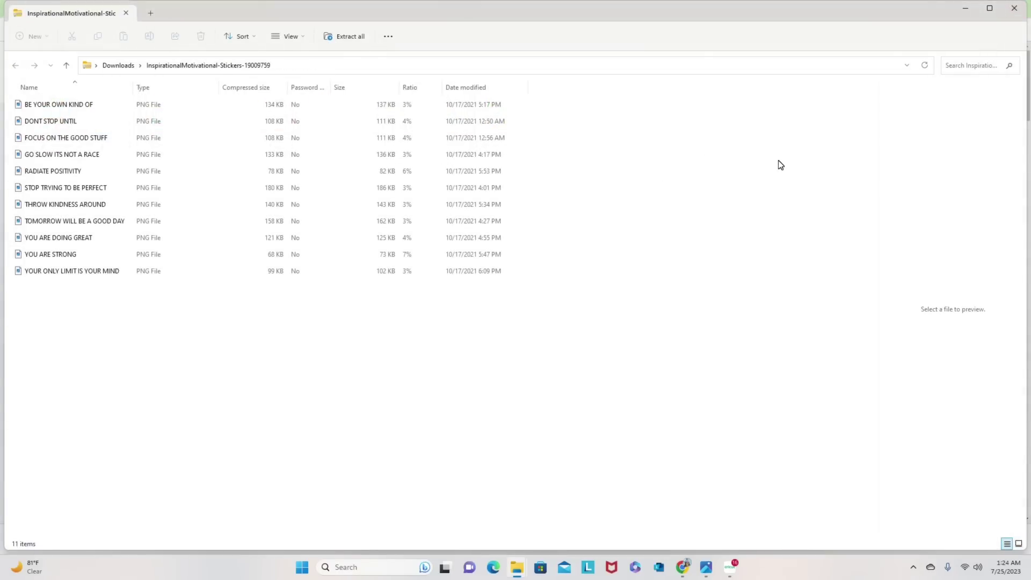
click(1015, 8)
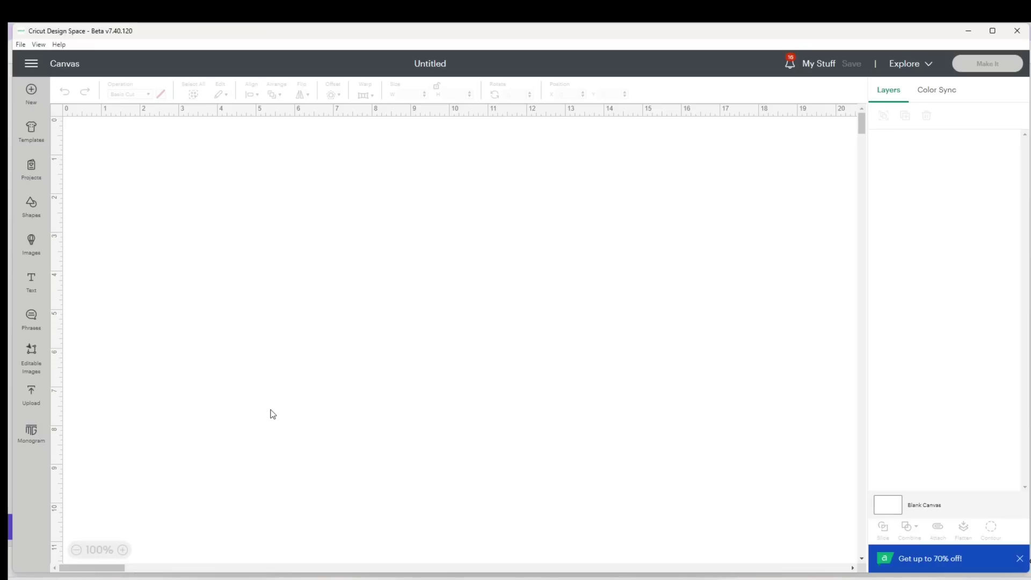
In Cricut Design Space, start an image upload and browse to Inspirational Motivational Stickers inside Documents > Creative Fabrica Files.
click(31, 391)
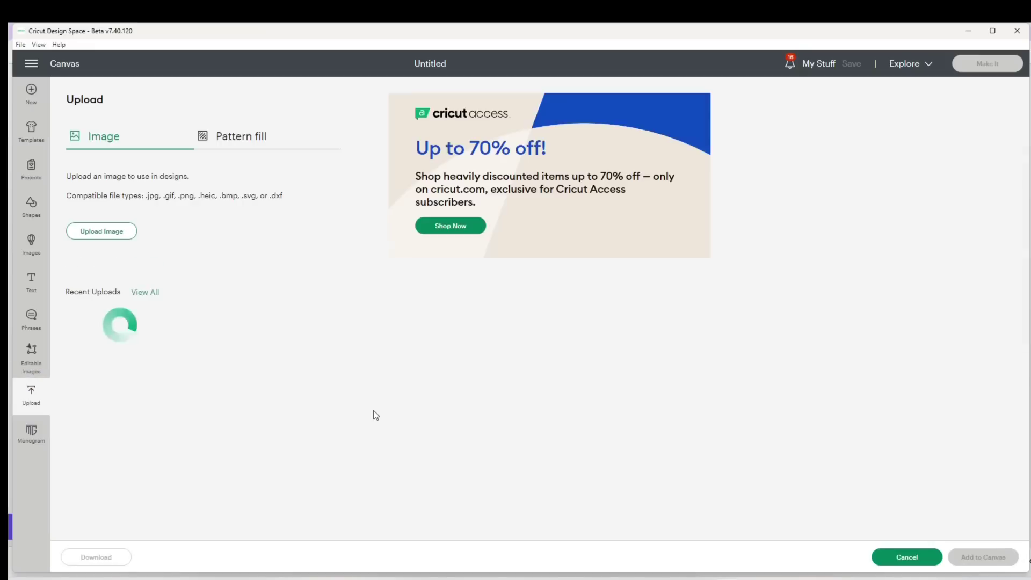
click(118, 231)
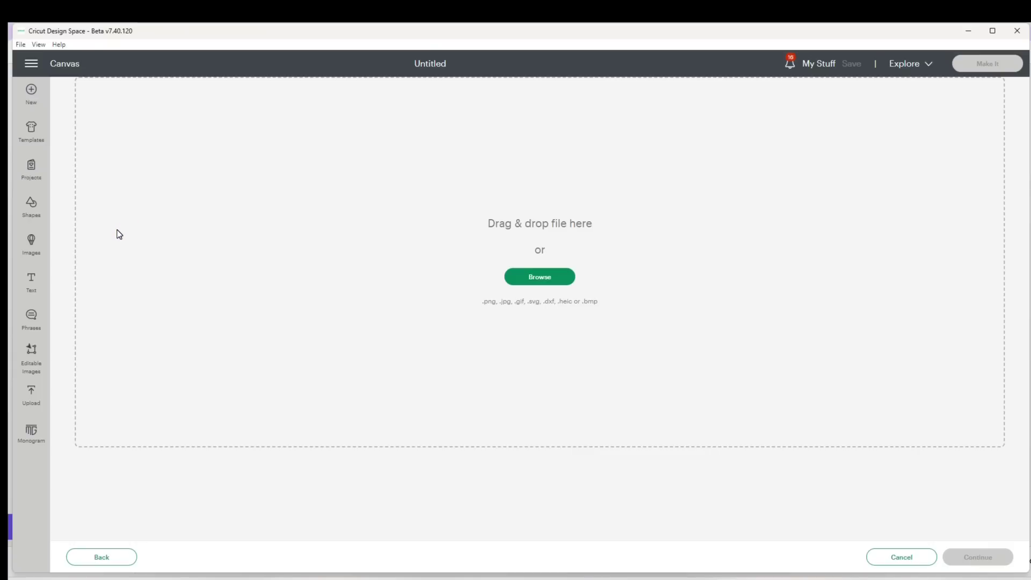
click(540, 277)
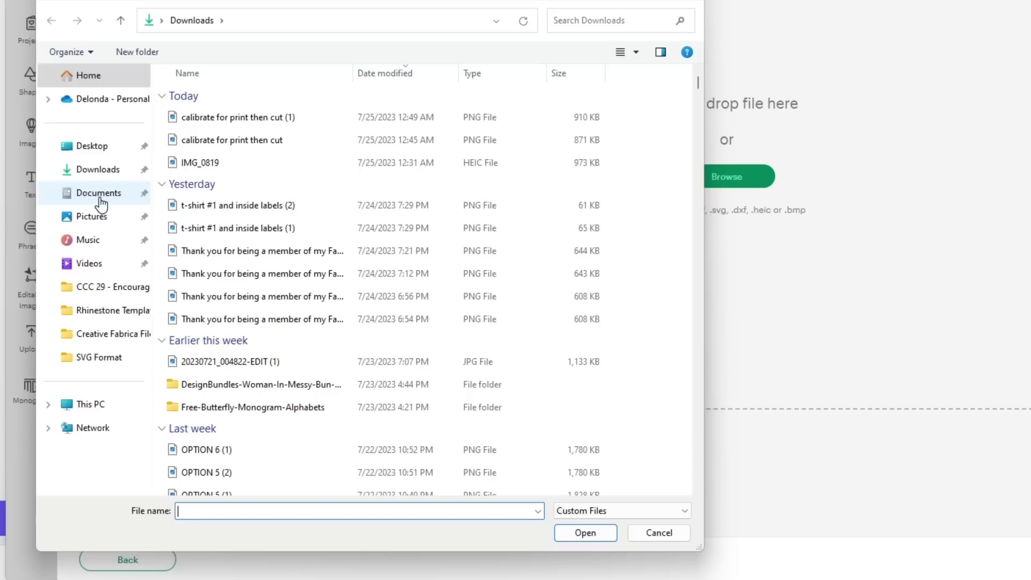
click(82, 292)
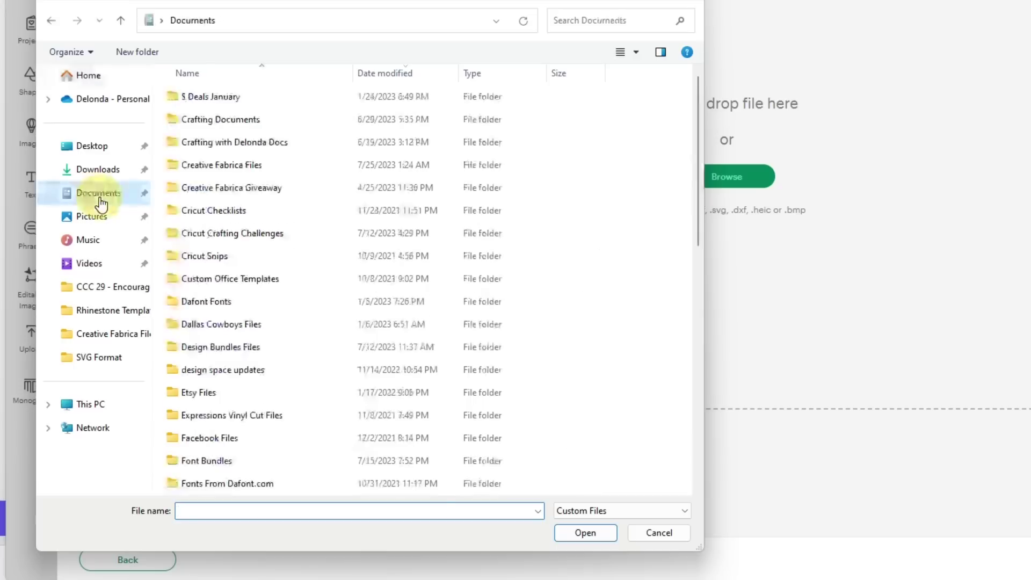
double_click(220, 164)
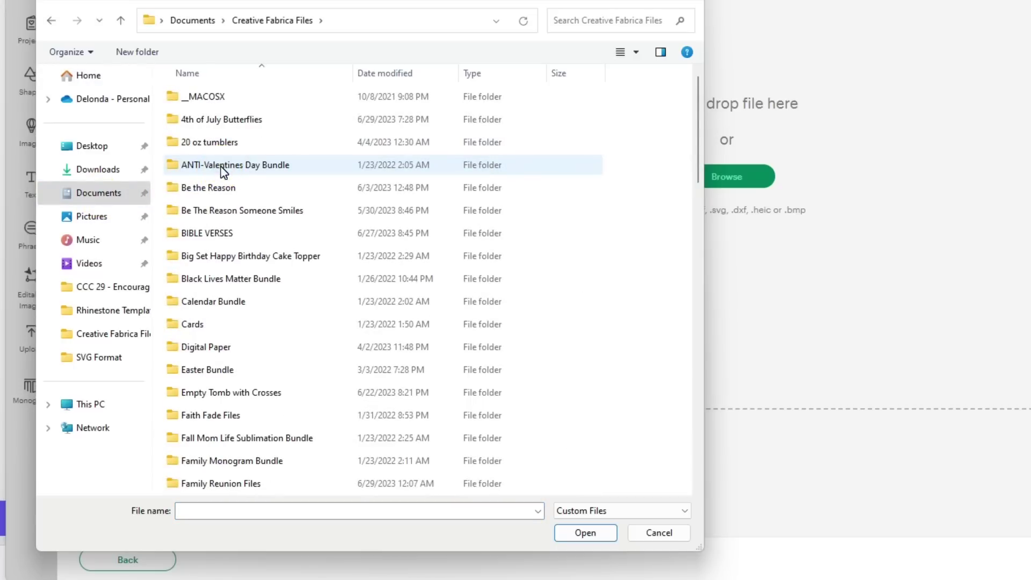
scroll(257, 313, down, 3)
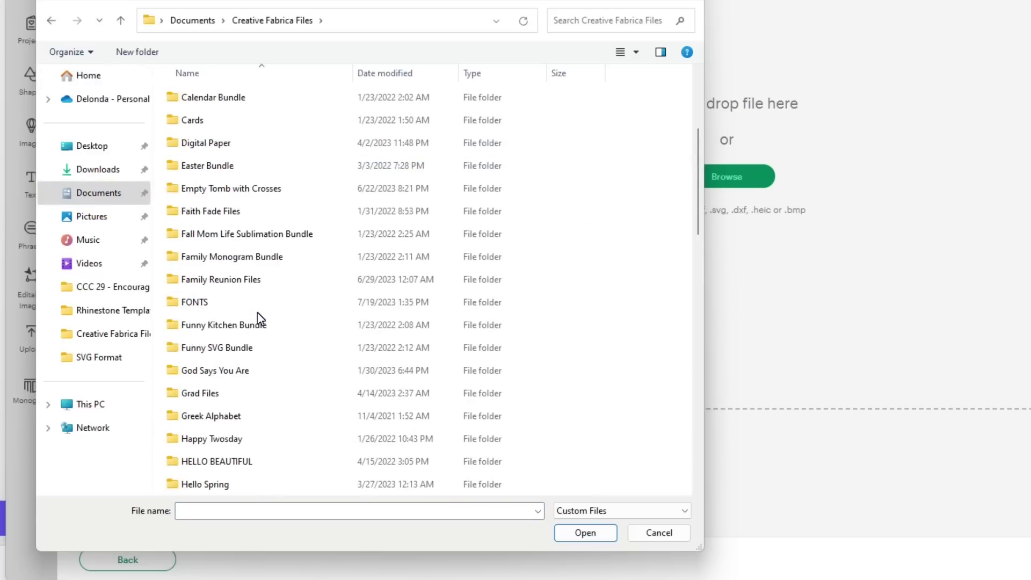
scroll(256, 313, down, 4)
click(251, 325)
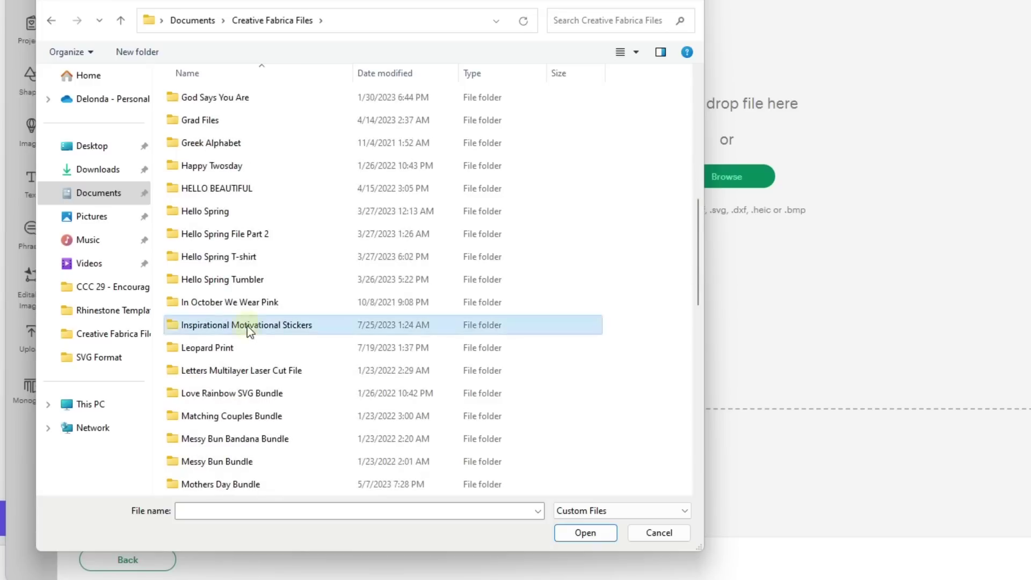
double_click(276, 331)
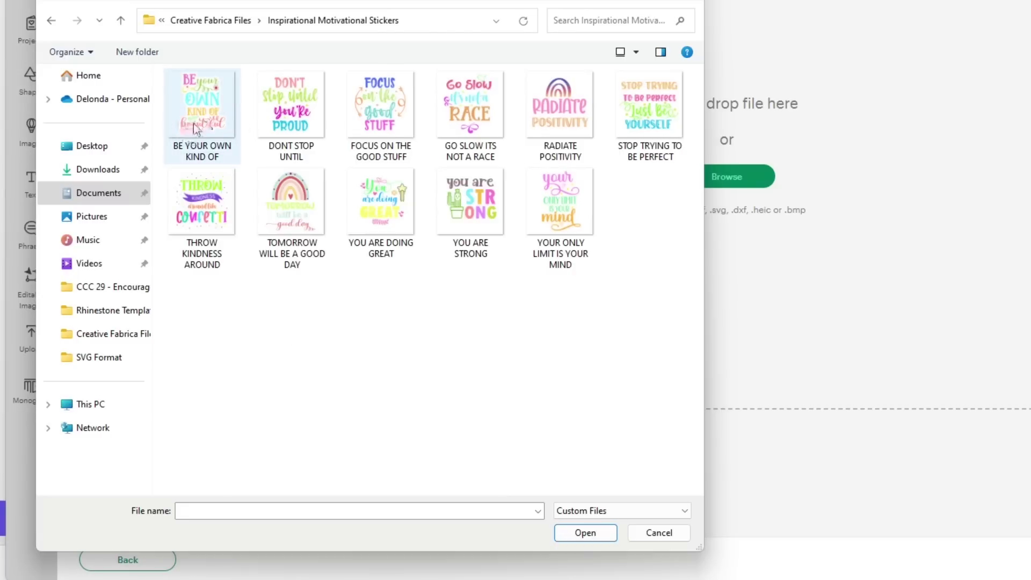
Upload the BE YOUR OWN KIND OF sticker with the Complex image type as a Print Then Cut image.
click(210, 105)
drag(210, 104, 786, 135)
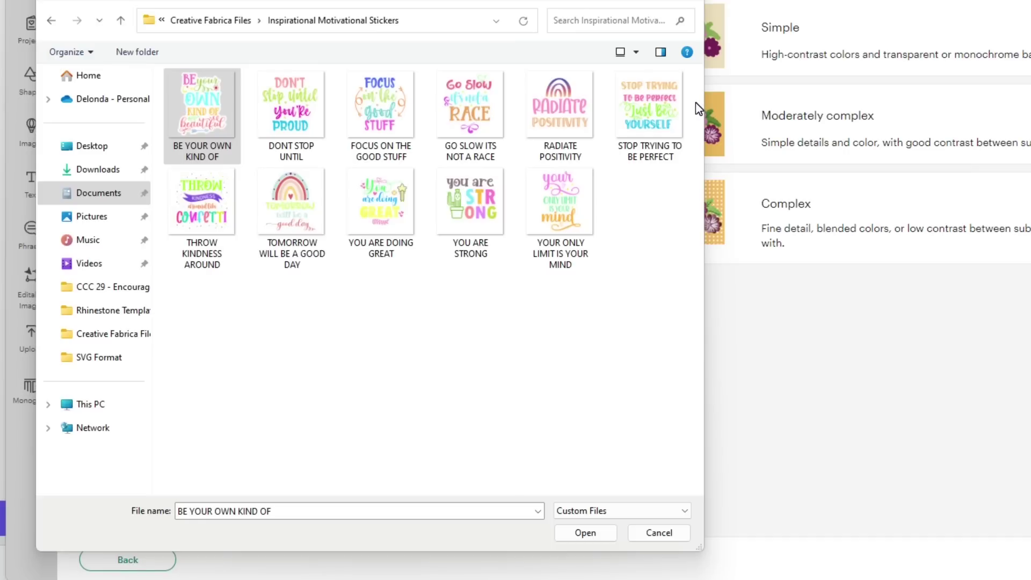
click(885, 221)
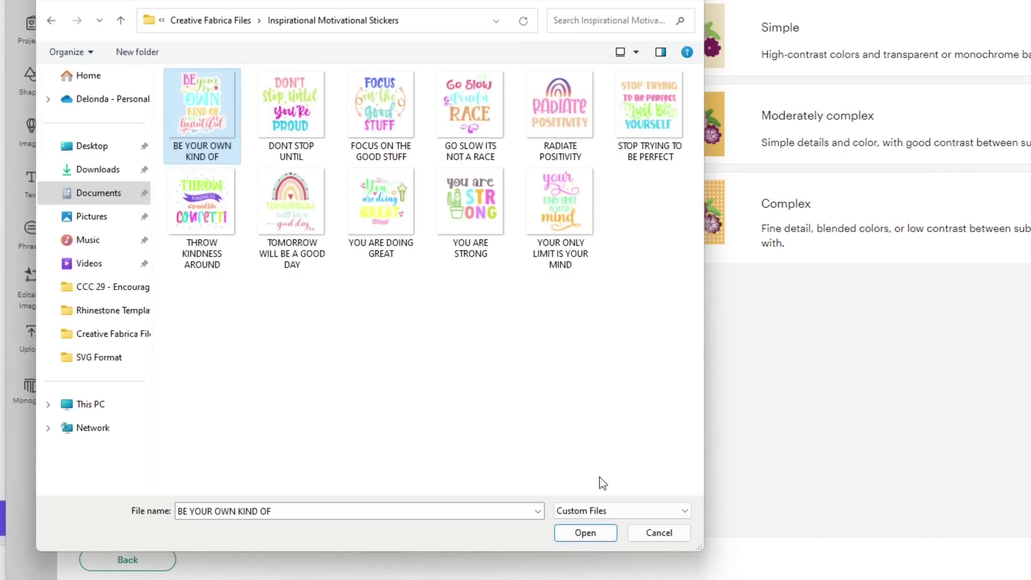
click(582, 538)
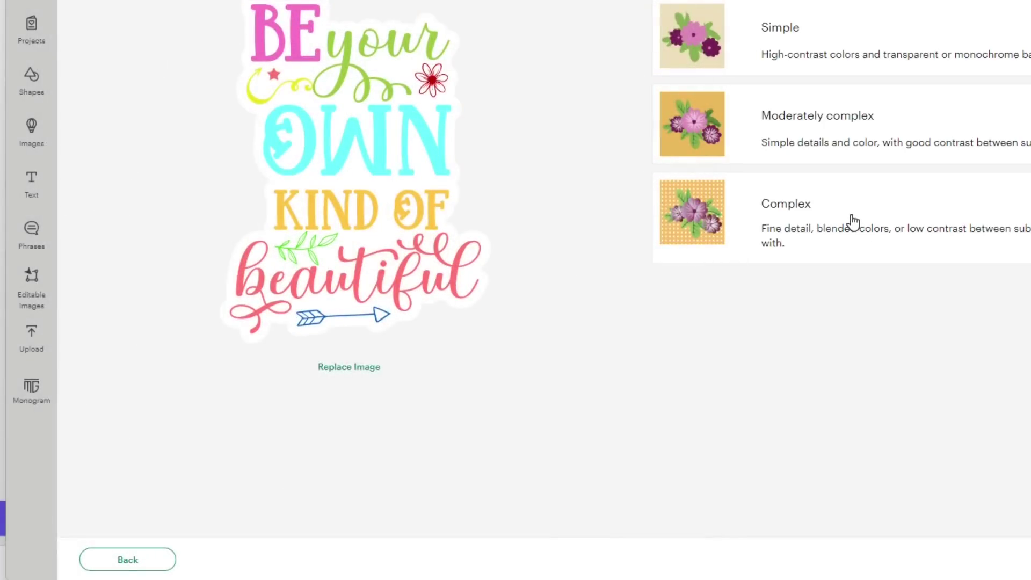
click(854, 221)
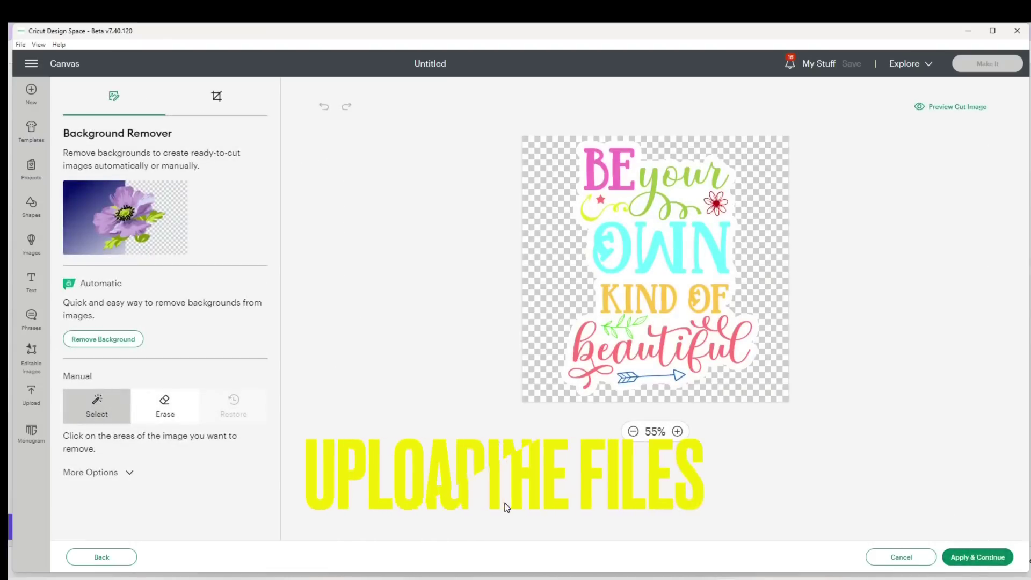
click(971, 557)
click(644, 334)
click(978, 557)
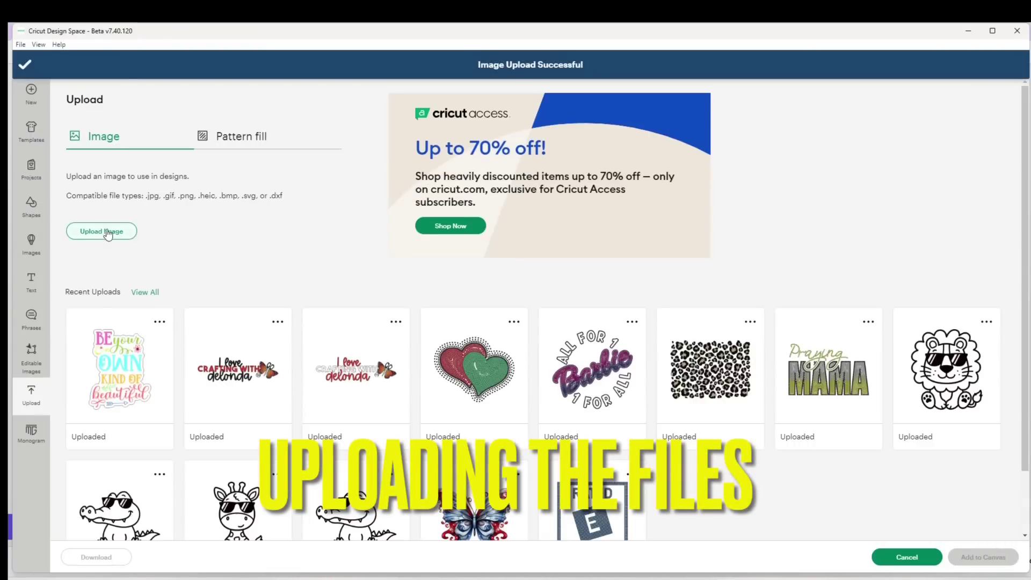
Upload the DONT STOP UNTIL sticker as a Complex Print Then Cut image and add it to the canvas.
click(107, 232)
click(538, 277)
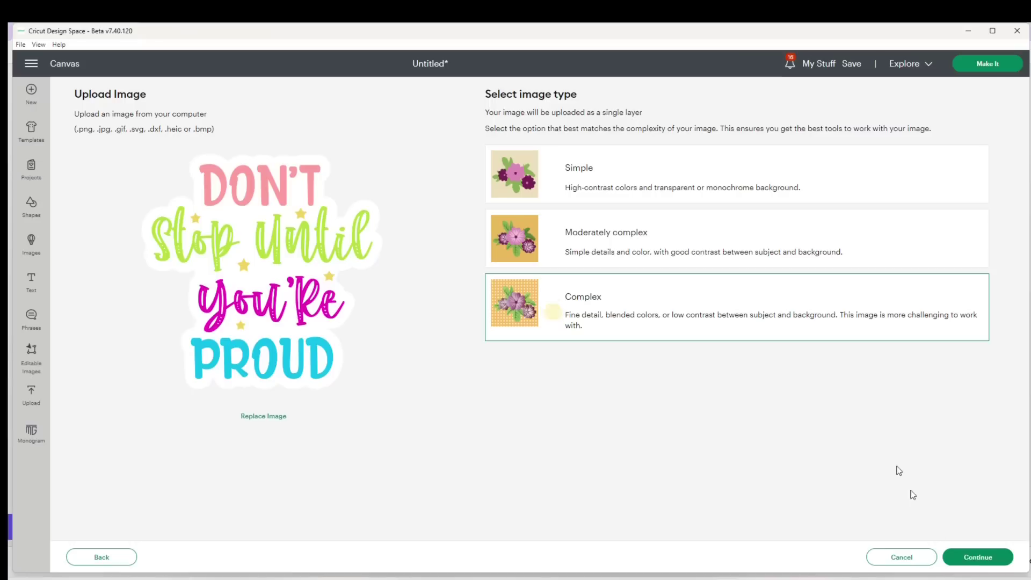
click(978, 557)
click(976, 557)
click(601, 333)
click(961, 557)
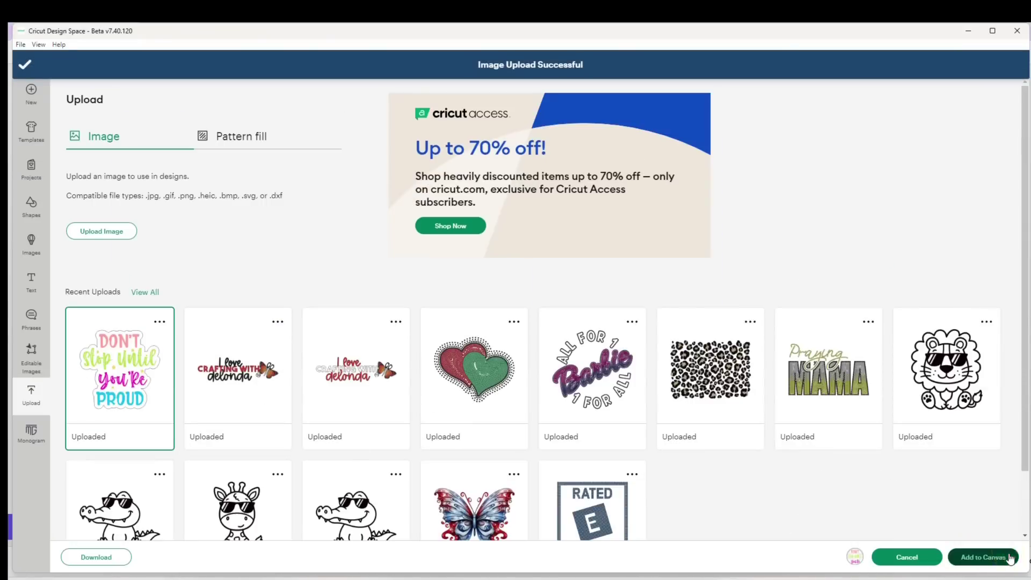
click(984, 557)
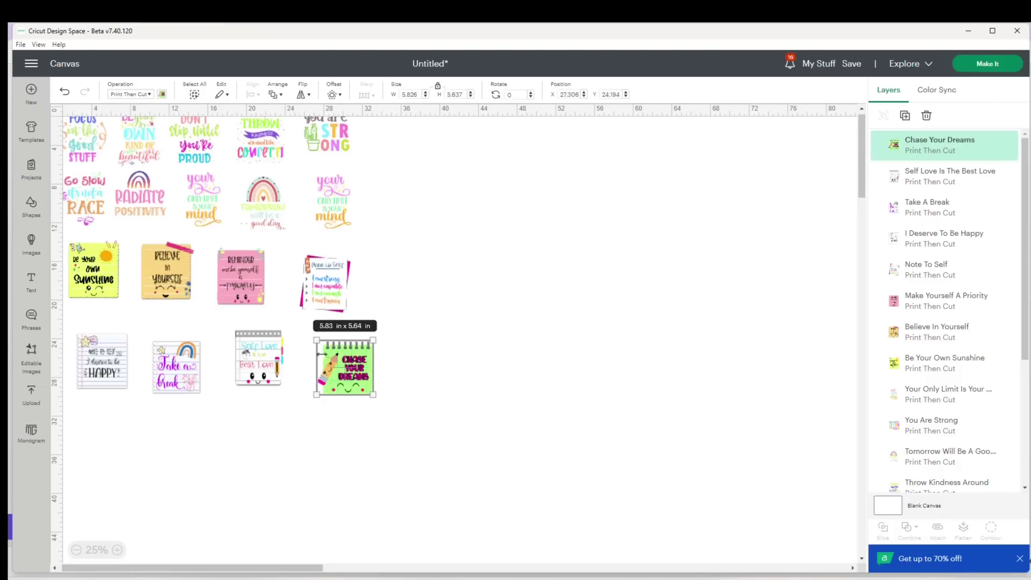
click(324, 284)
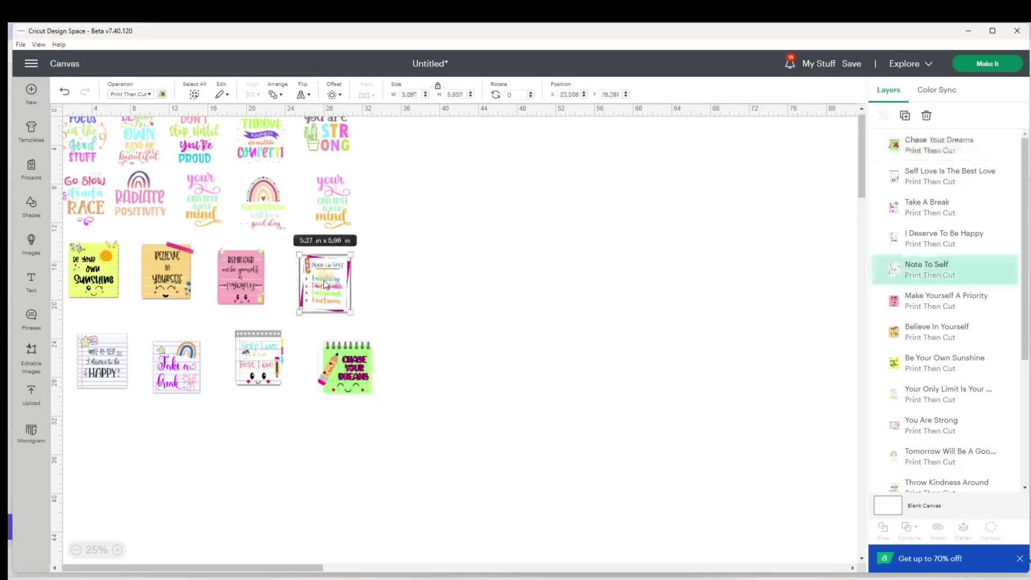
click(485, 305)
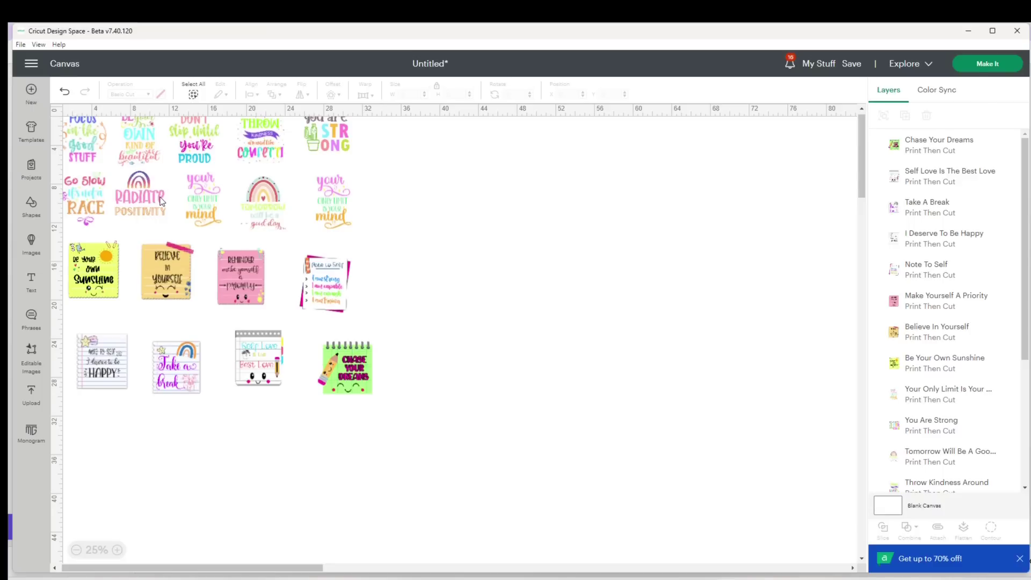
Change the blank canvas background colour to light gray.
click(888, 508)
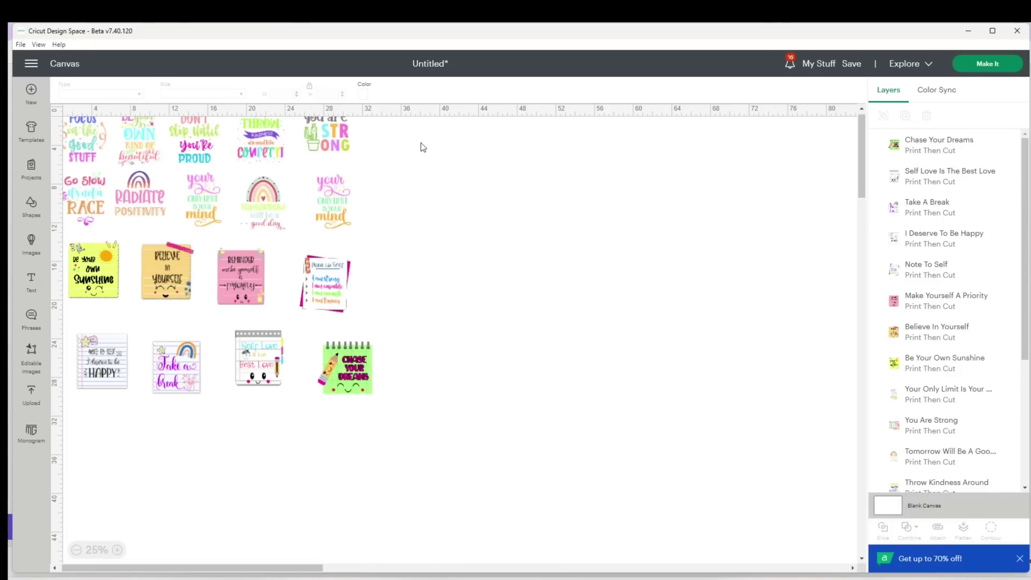
click(366, 98)
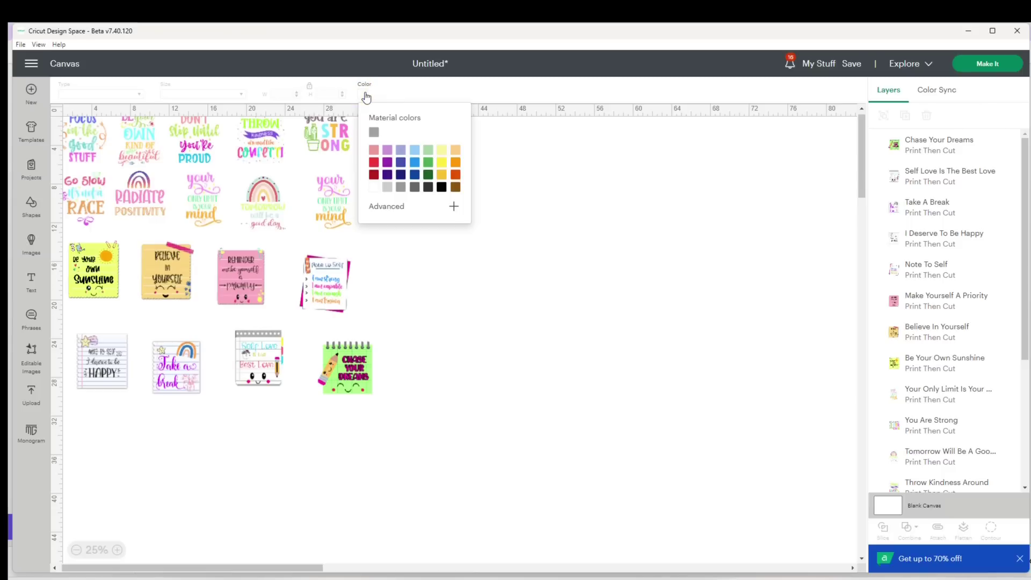
click(387, 188)
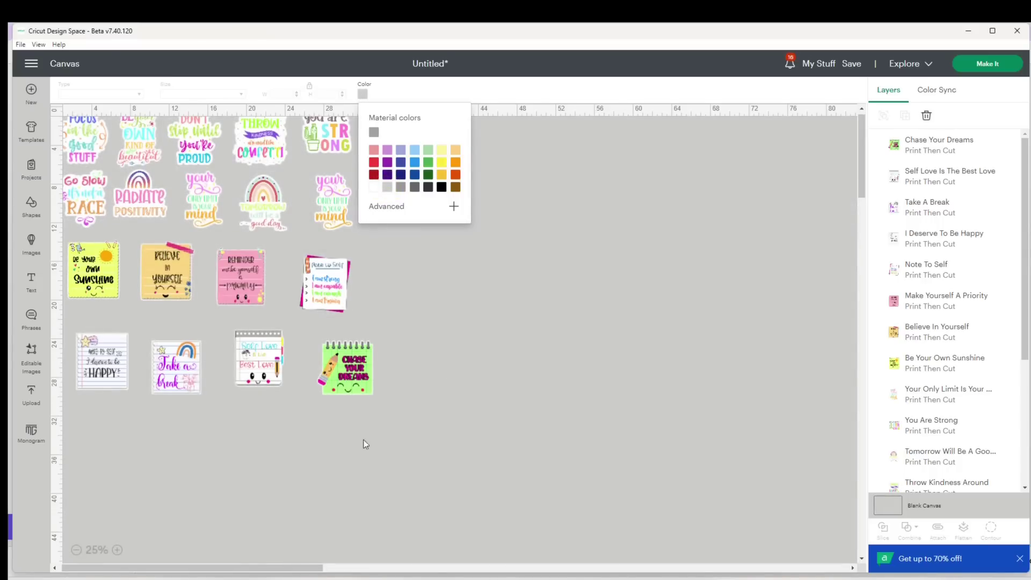
Examine the note-style stickers up close against the gray canvas, checking the border around each one.
click(117, 550)
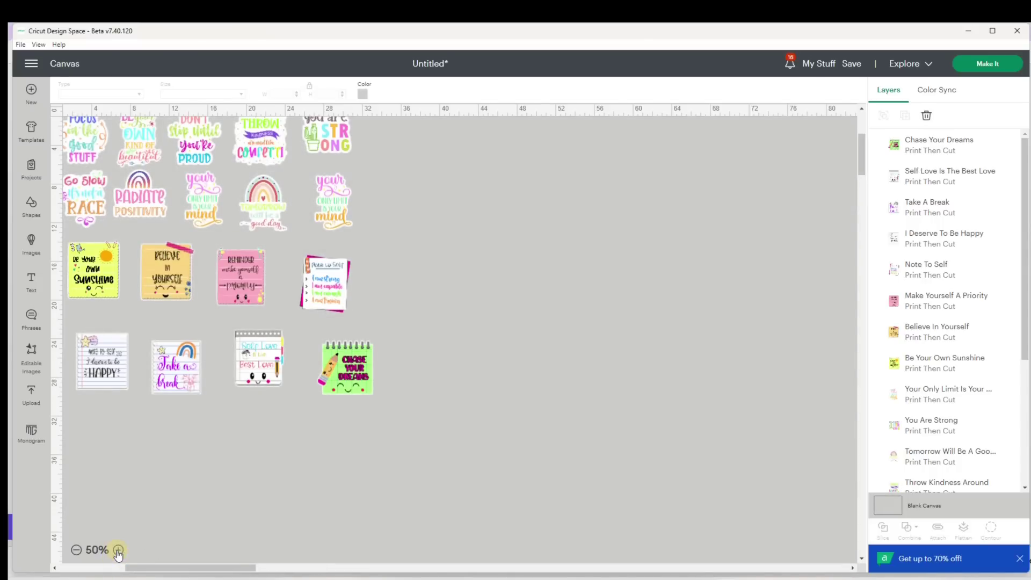
click(117, 550)
drag(185, 568, 106, 564)
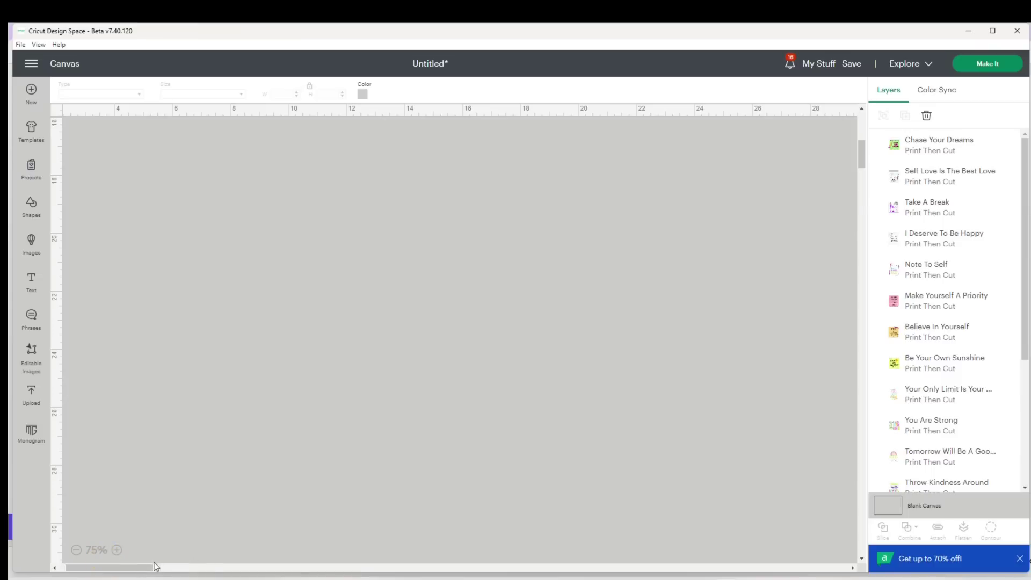
click(160, 436)
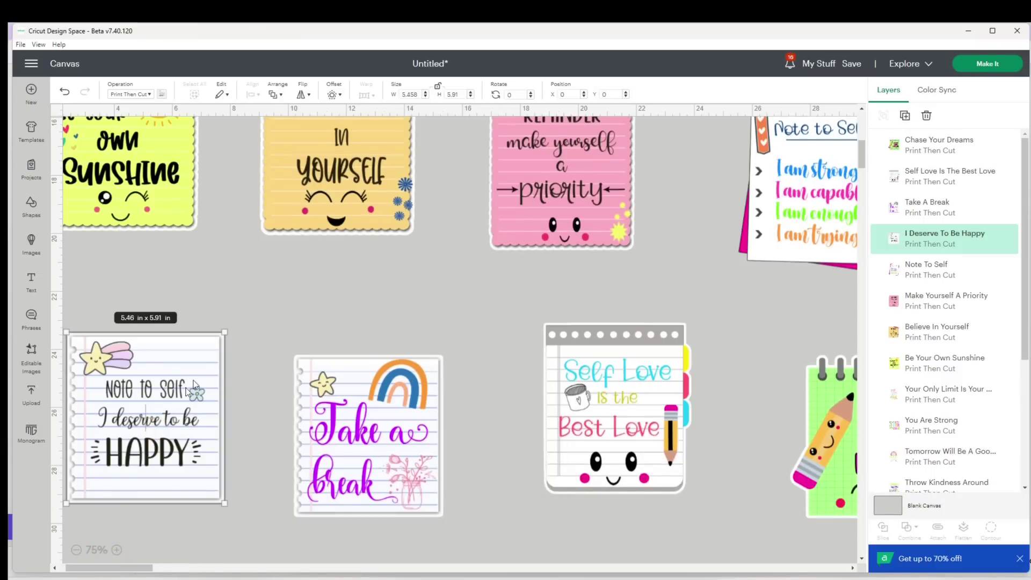
click(330, 404)
click(618, 399)
click(557, 193)
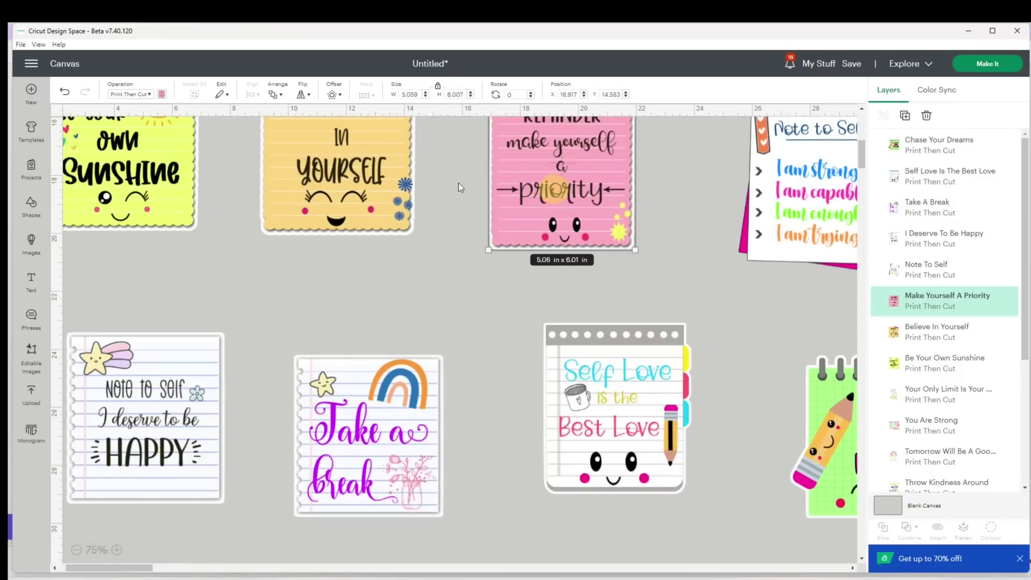
click(382, 177)
click(177, 189)
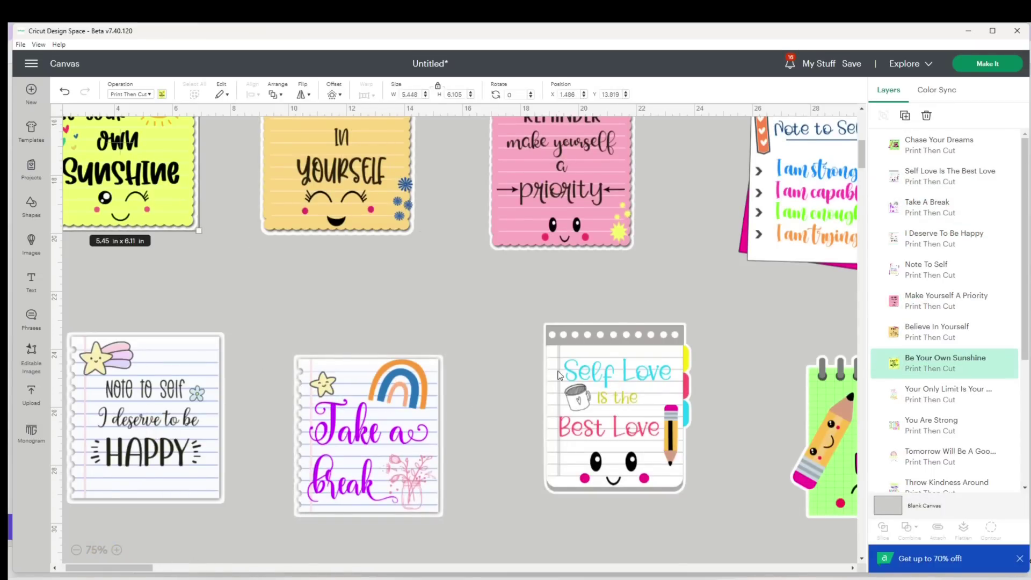